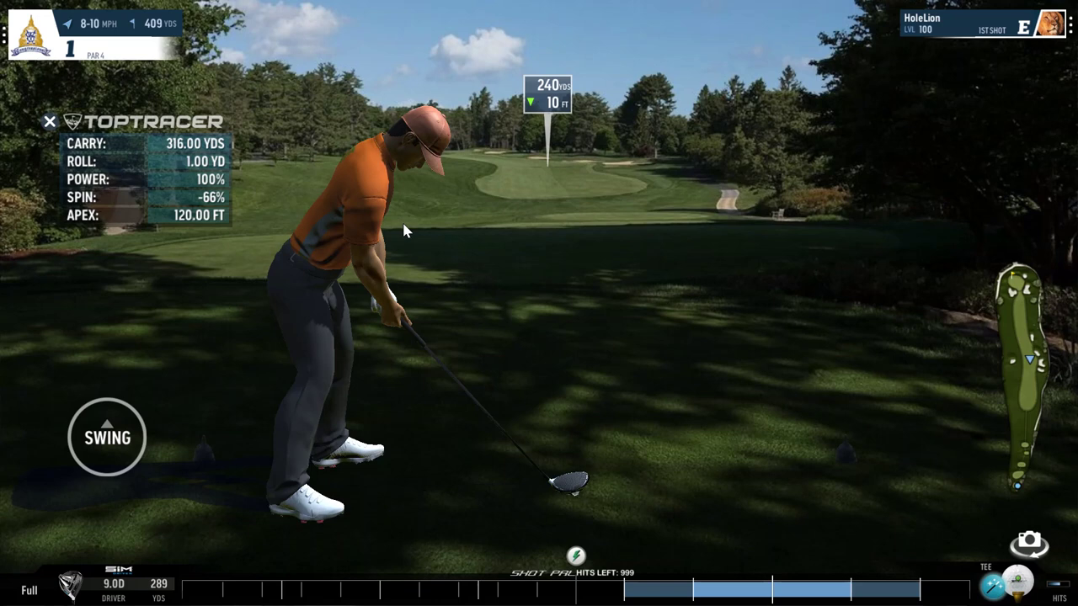
From the reverse camera, aim the hole 1 drive at 293 yards and hit it
click(1038, 539)
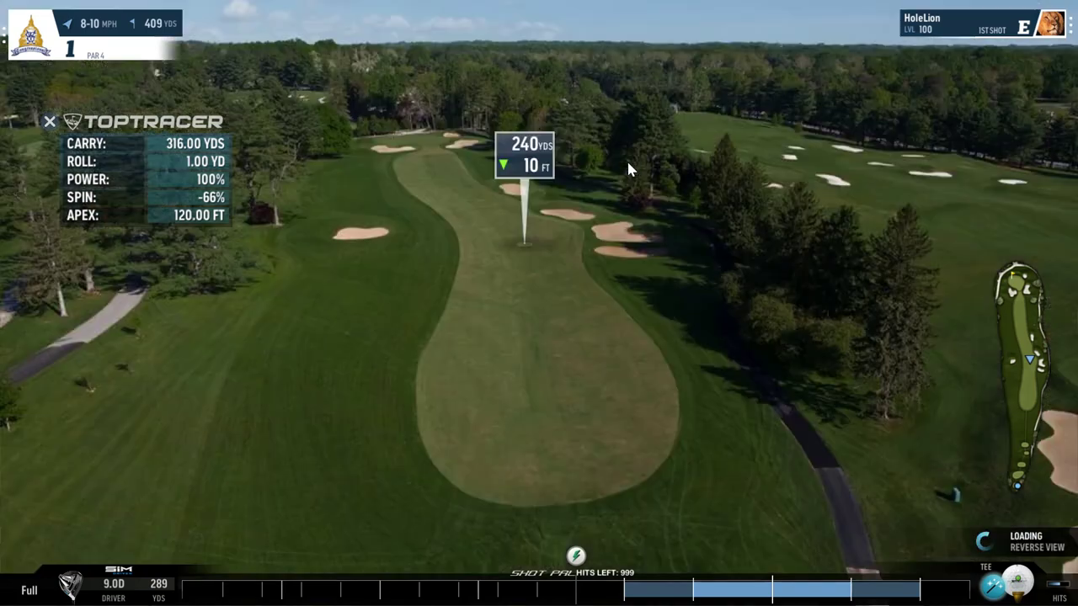
mouse_move(534, 165)
mouse_down()
mouse_move(482, 145)
mouse_move(460, 117)
mouse_up()
click(1015, 579)
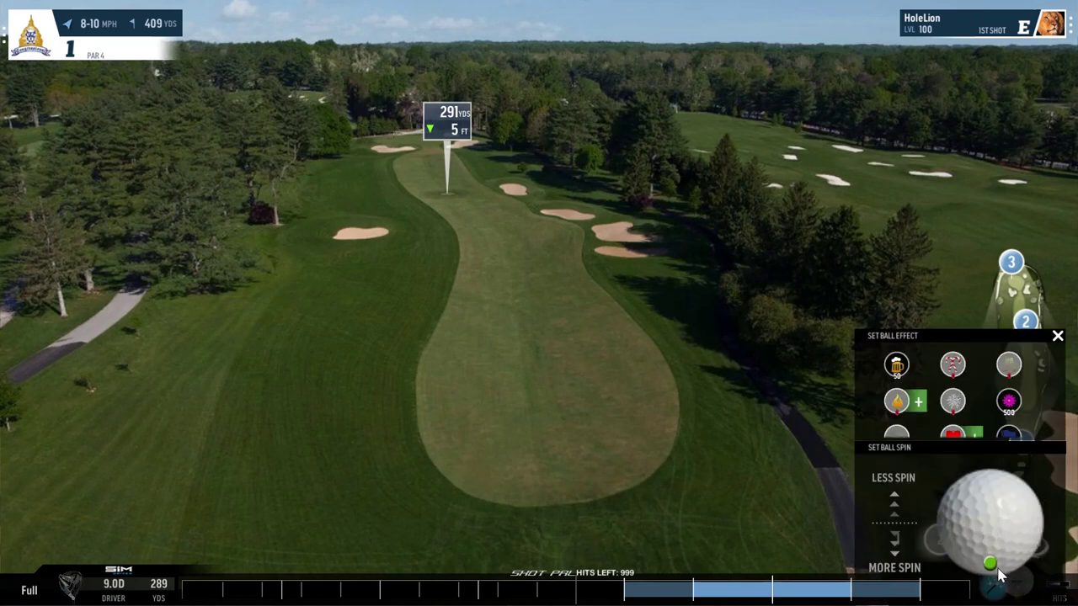
click(732, 513)
drag(452, 120, 441, 118)
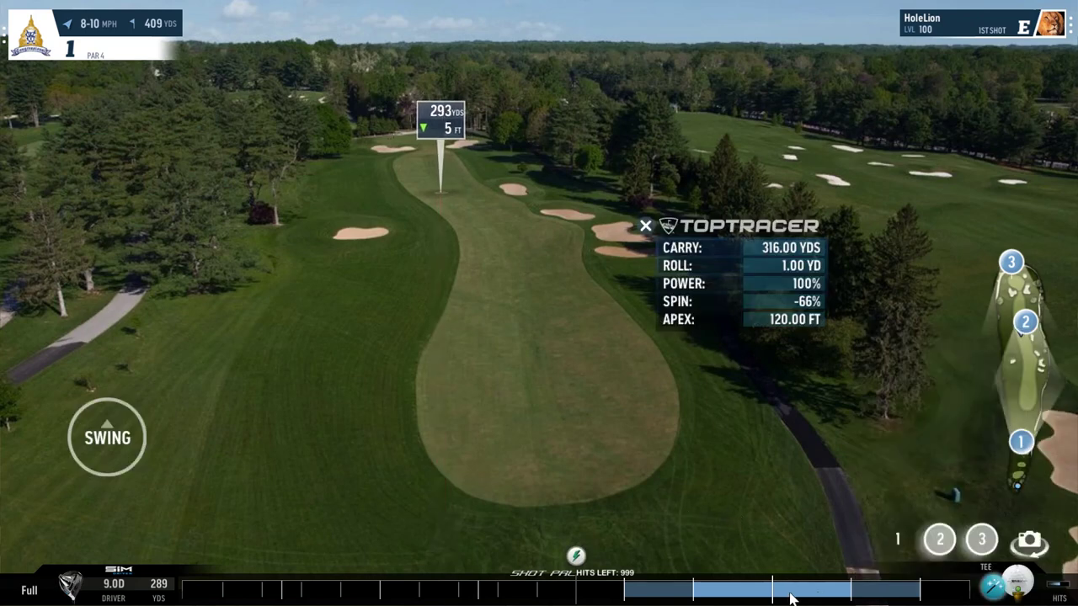
mouse_move(758, 324)
mouse_down()
mouse_move(840, 255)
mouse_move(872, 539)
mouse_move(866, 389)
mouse_move(933, 190)
mouse_up()
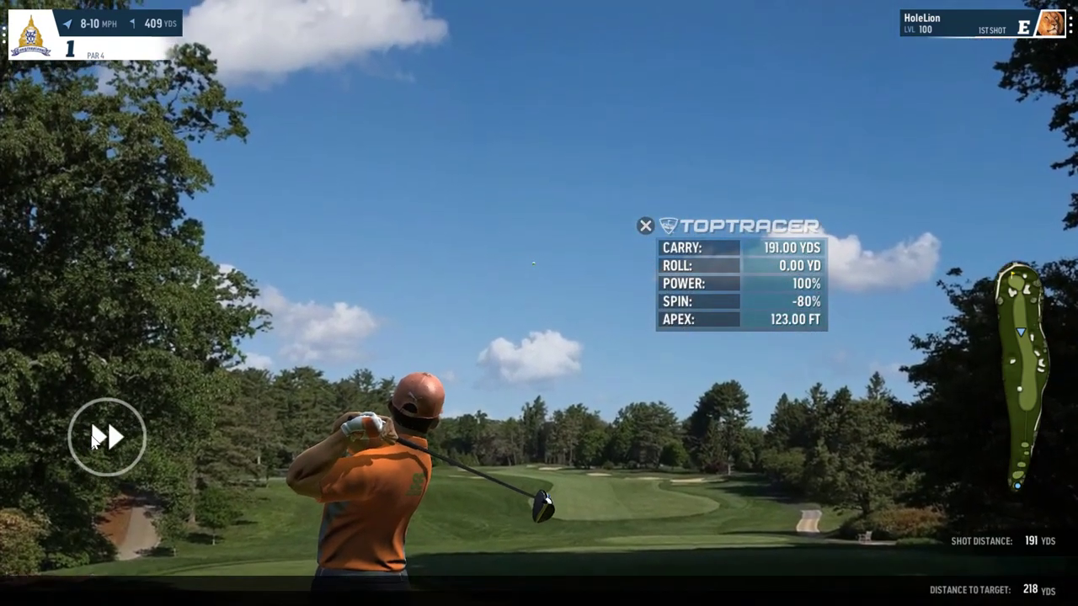
click(93, 437)
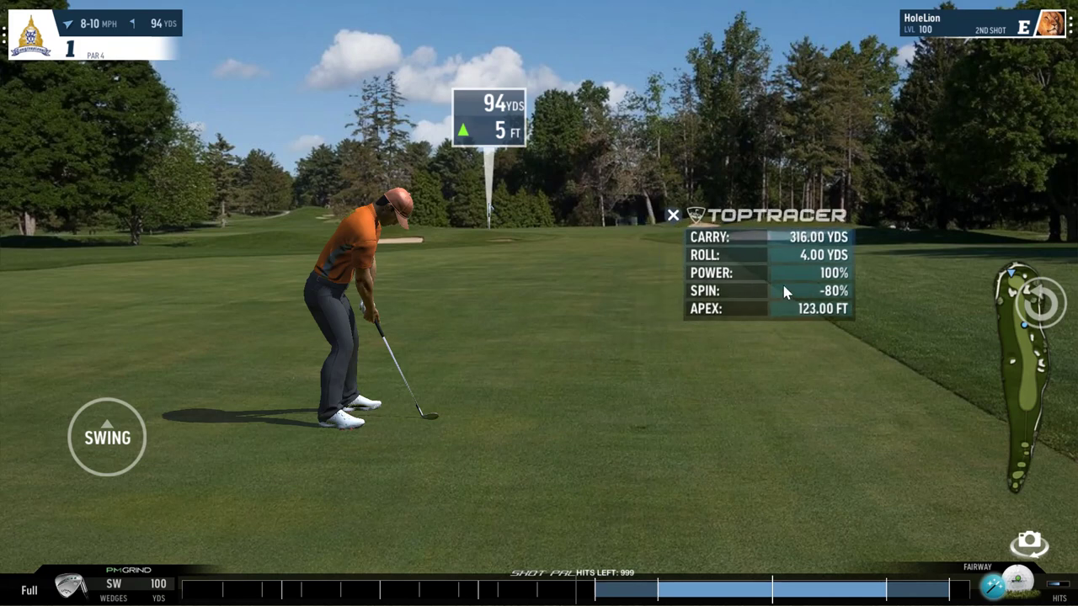
Study the 94-yard approach through several camera views, then switch to the Excel calculator
drag(781, 291, 846, 272)
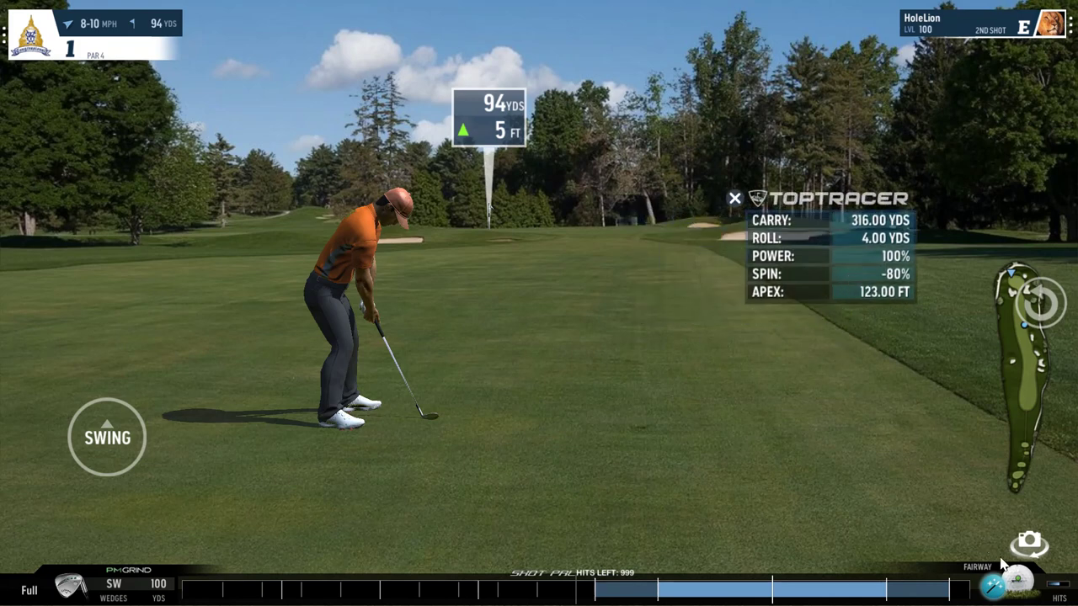
click(1029, 543)
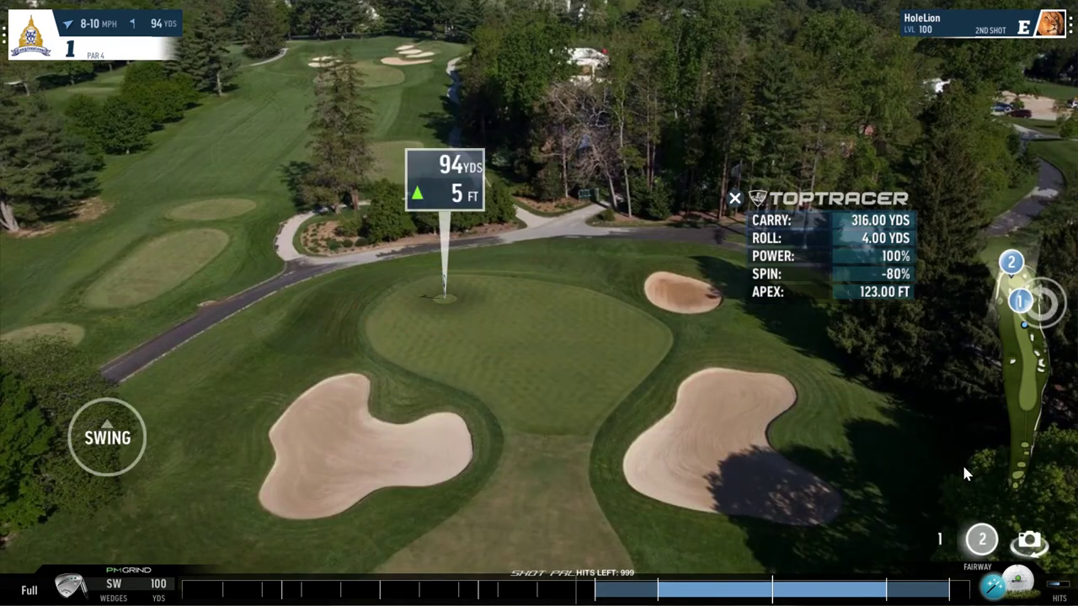
click(981, 539)
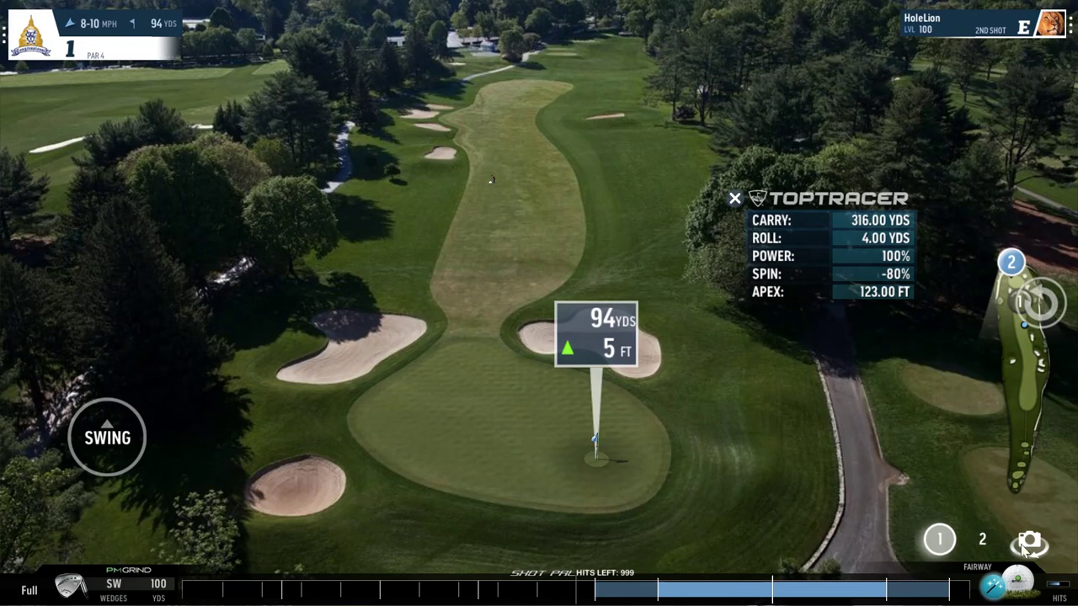
click(981, 539)
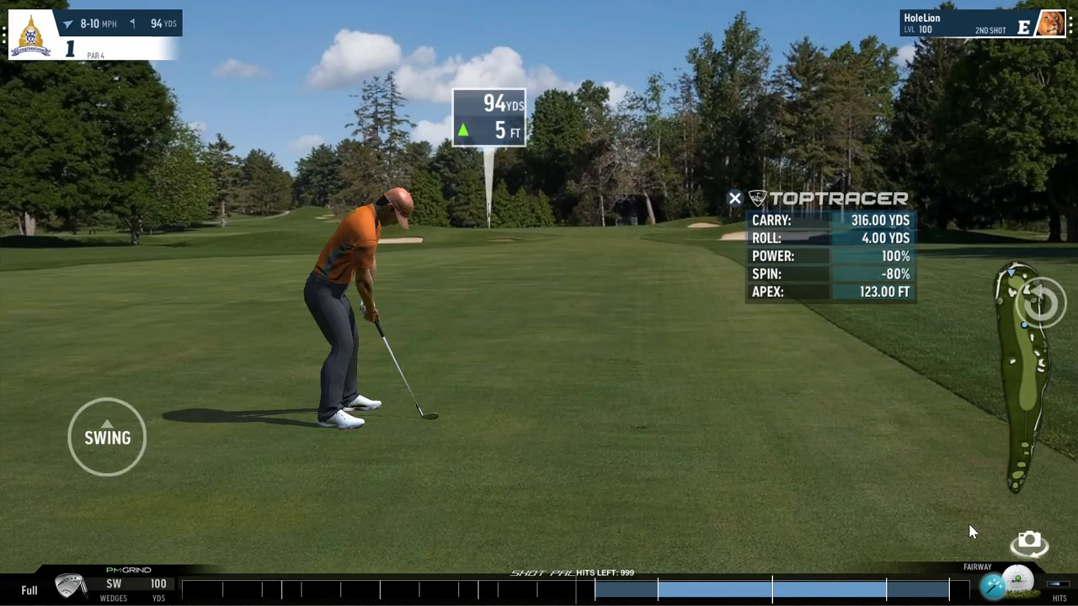
click(1029, 544)
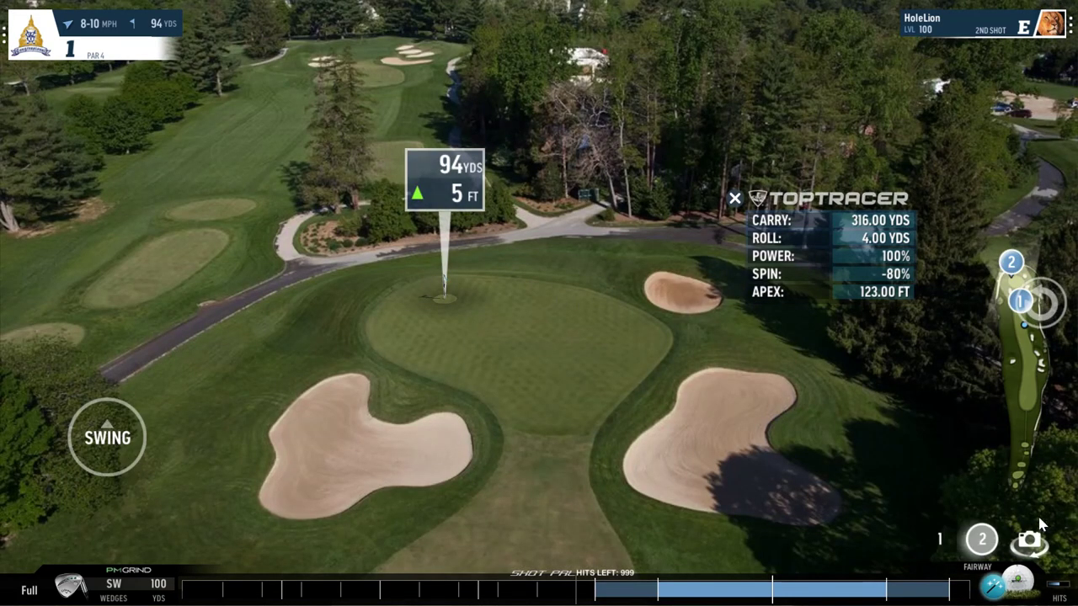
click(983, 540)
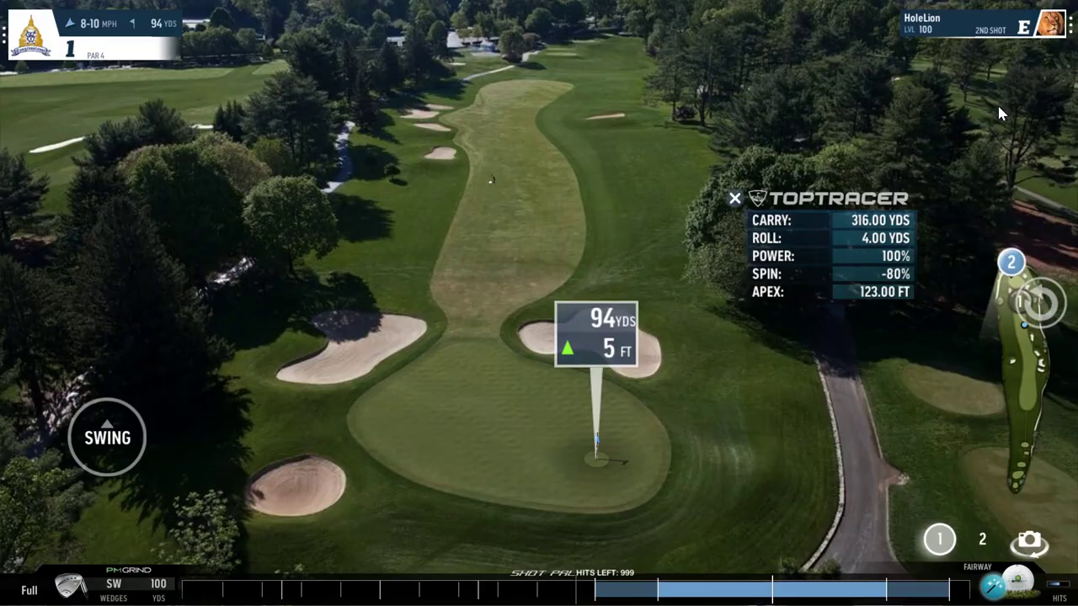
key(alt+Tab)
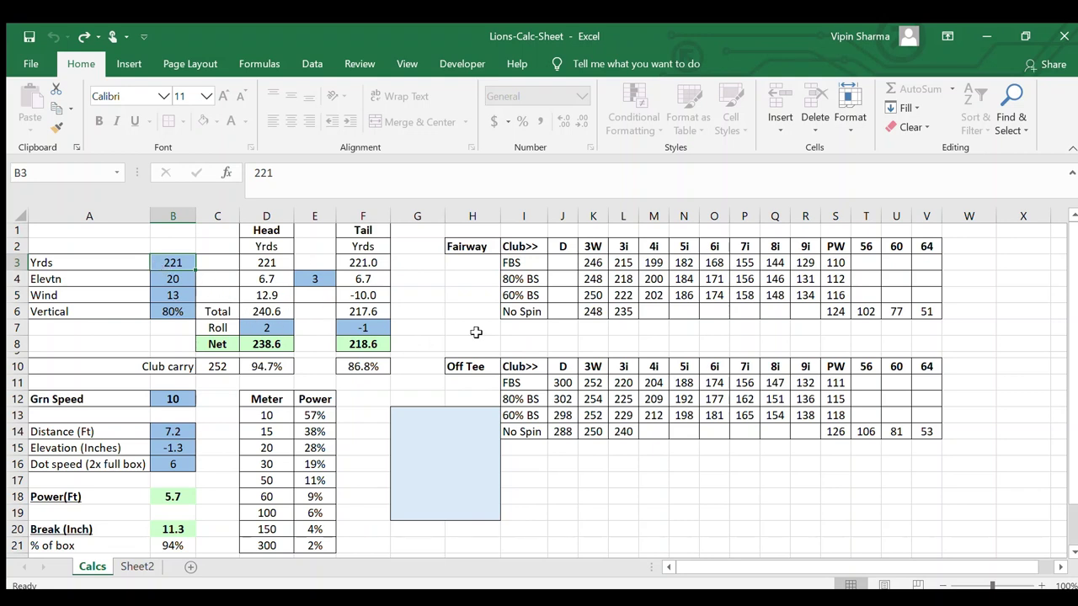
Enter 94 yards, elevation 5, wind 9 and 70% vertical in B3:B6
text(94)
key(Return)
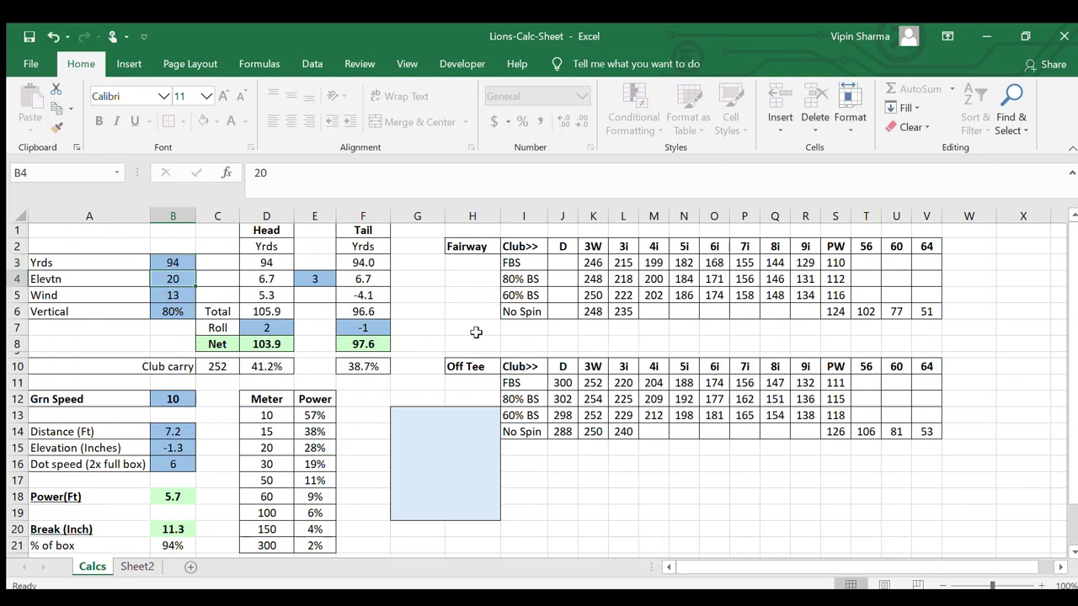
text(5)
key(Return)
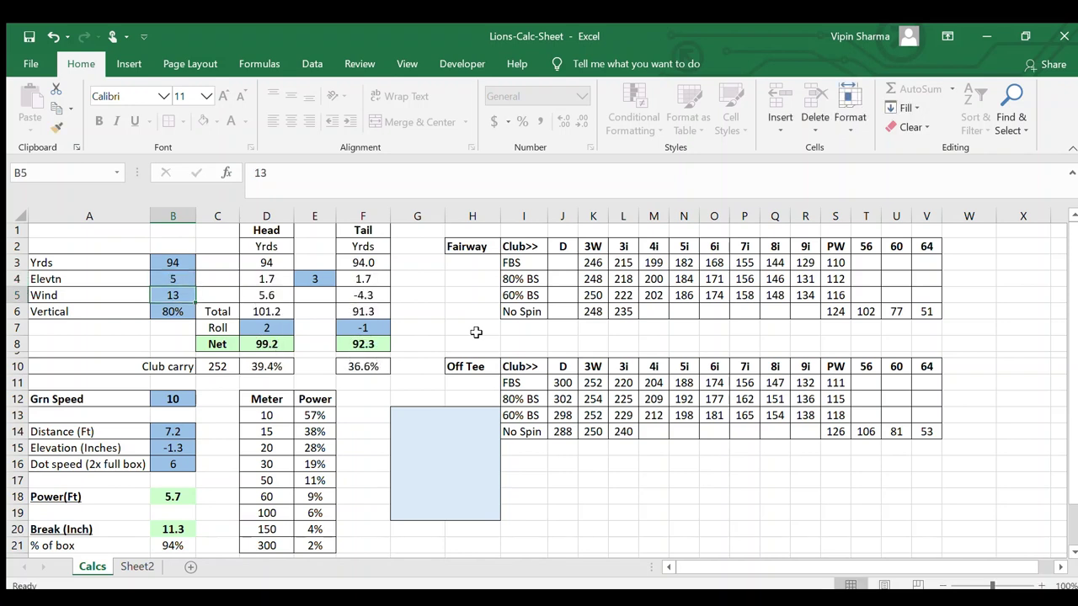
key(Up)
key(Down)
text(9)
key(Return)
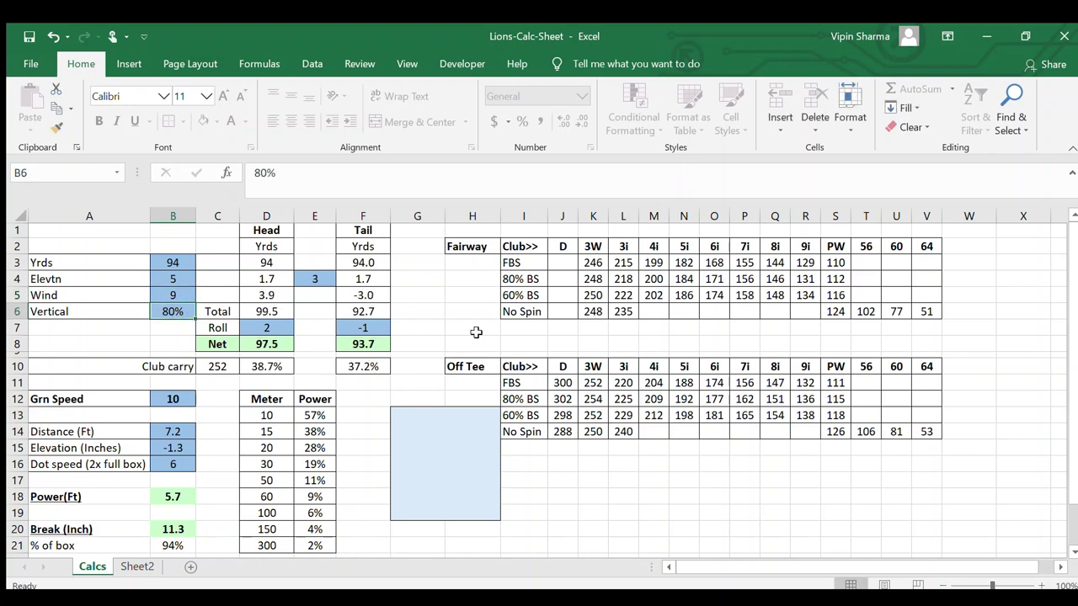
text(70)
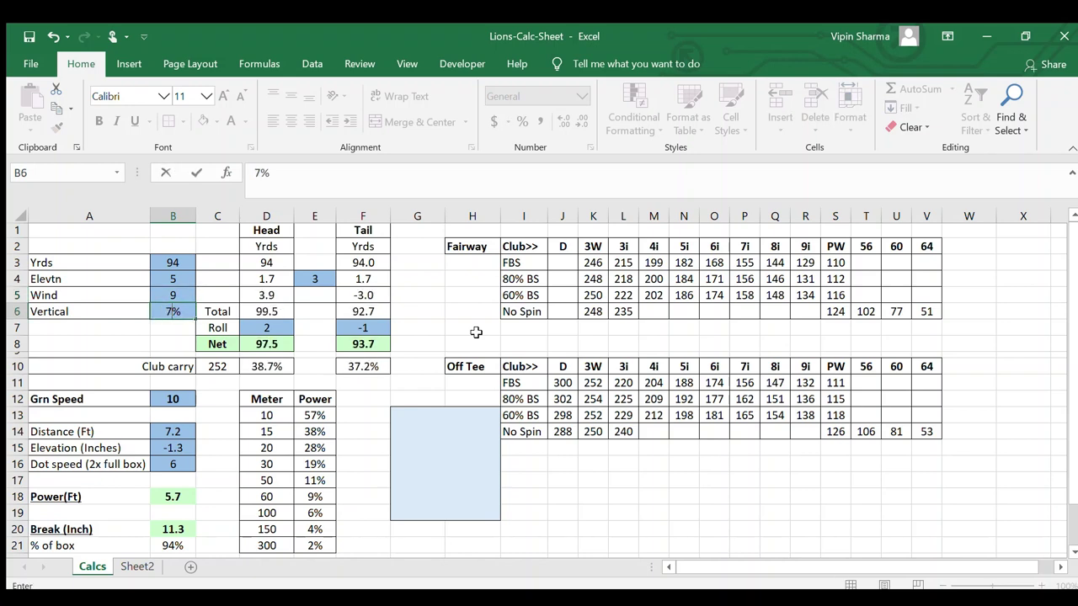
key(Return)
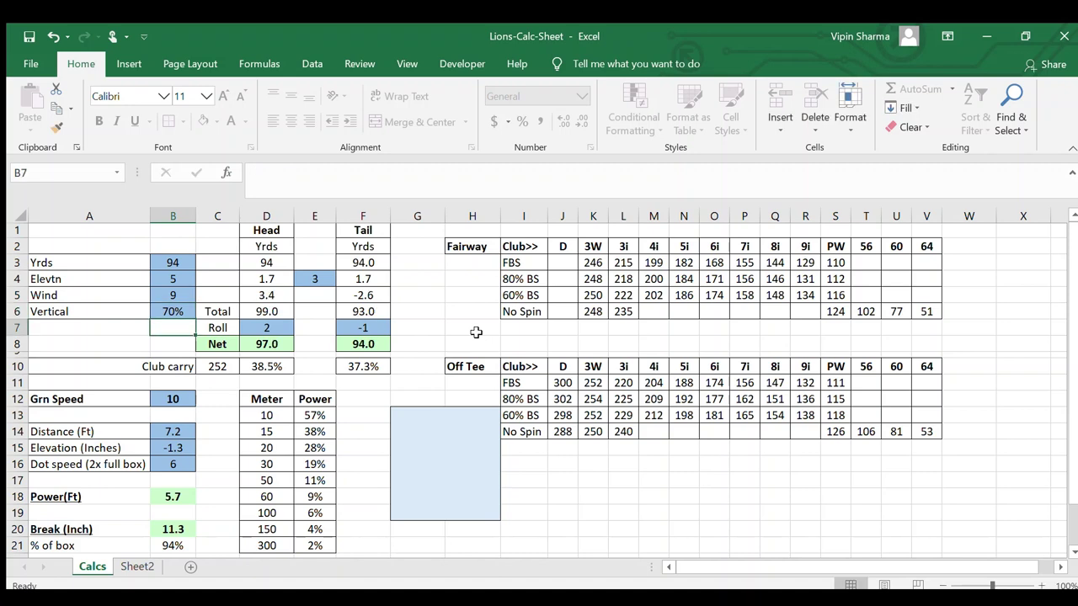
key(Up)
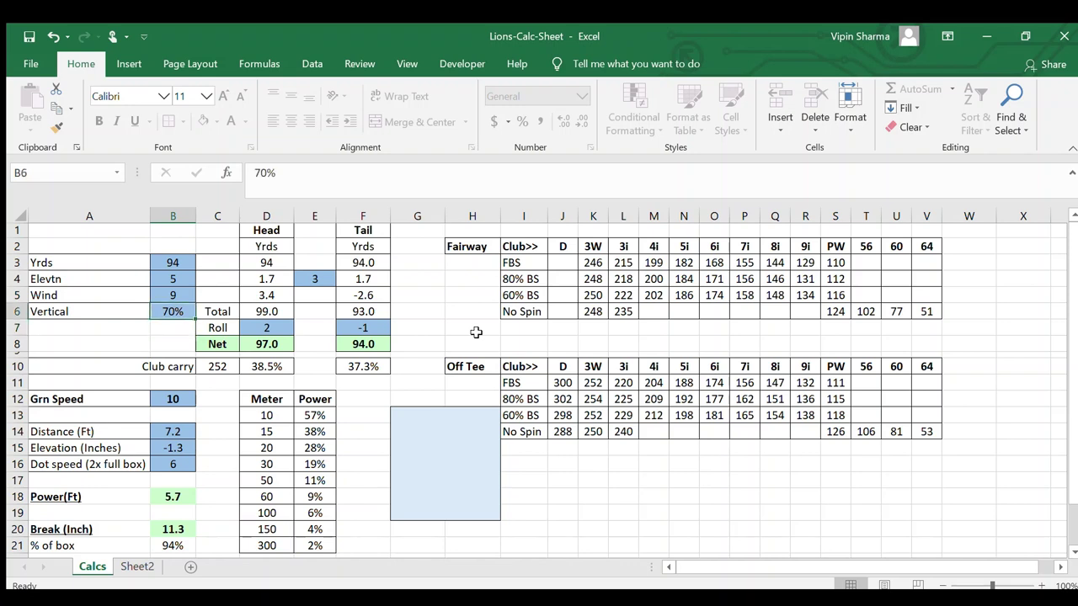
click(375, 264)
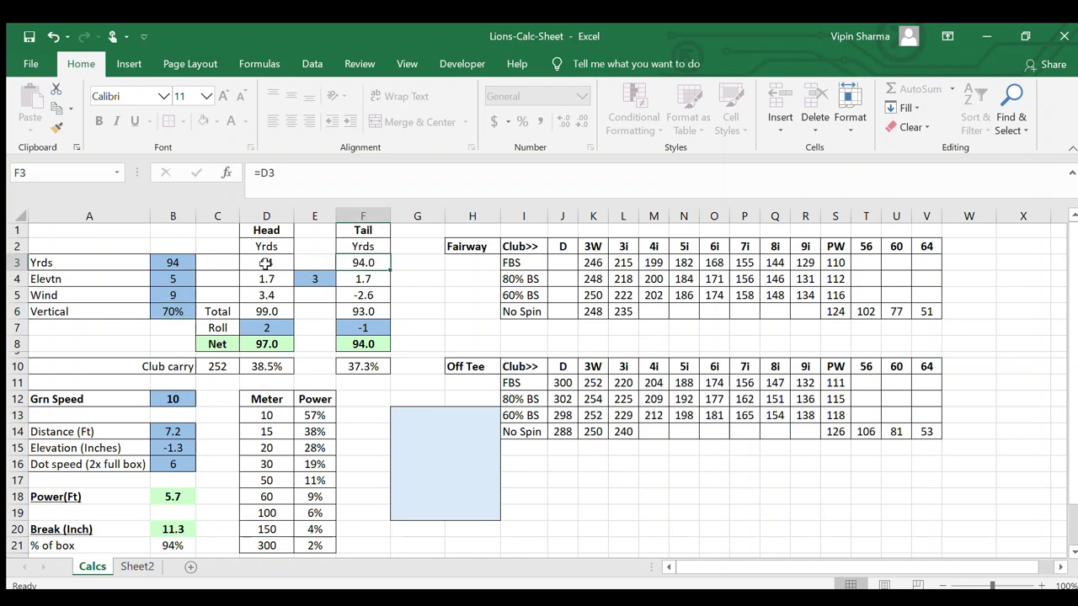
click(381, 277)
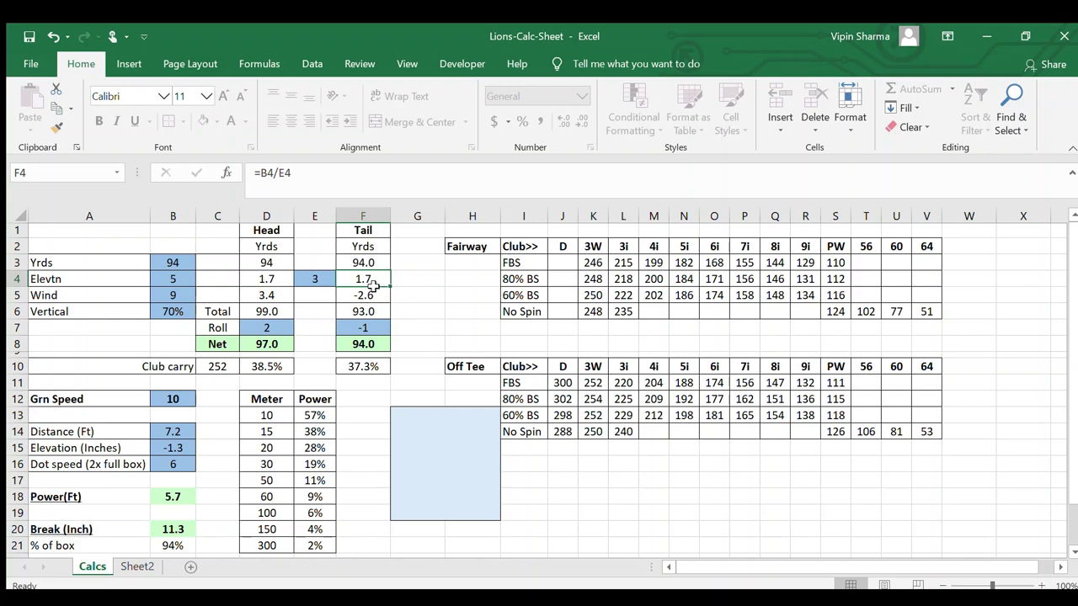
click(313, 282)
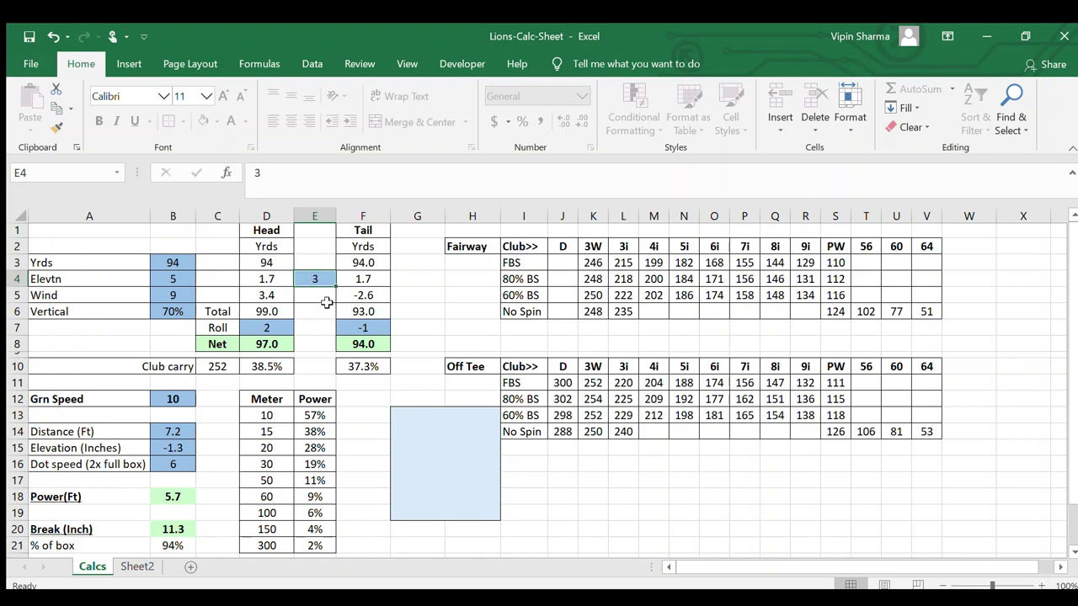
text(2)
key(Return)
key(Up)
text(4)
key(Return)
key(Up)
text(3)
key(Return)
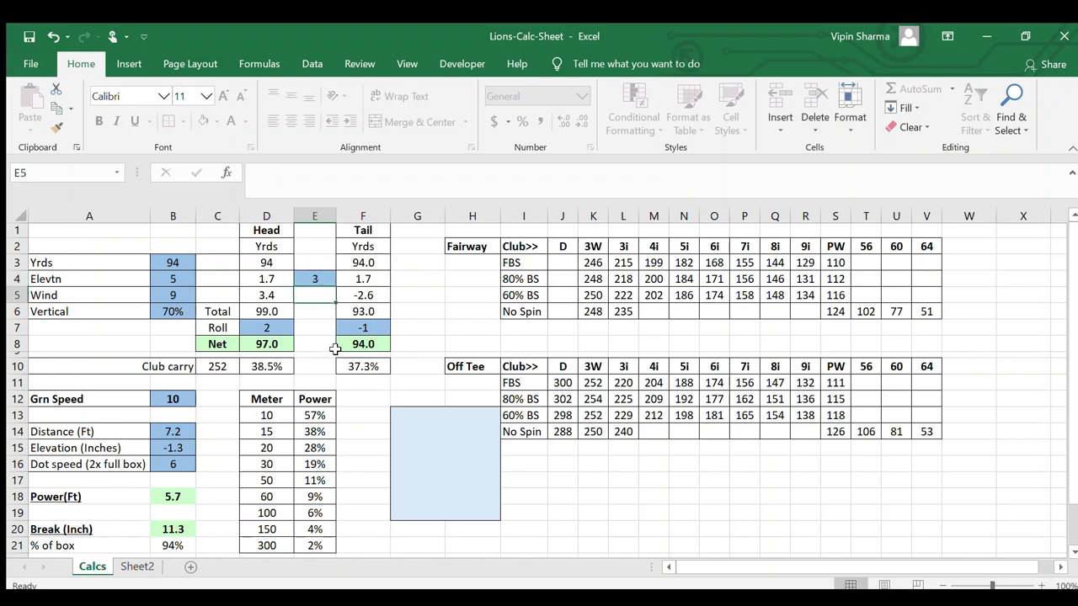
key(Up)
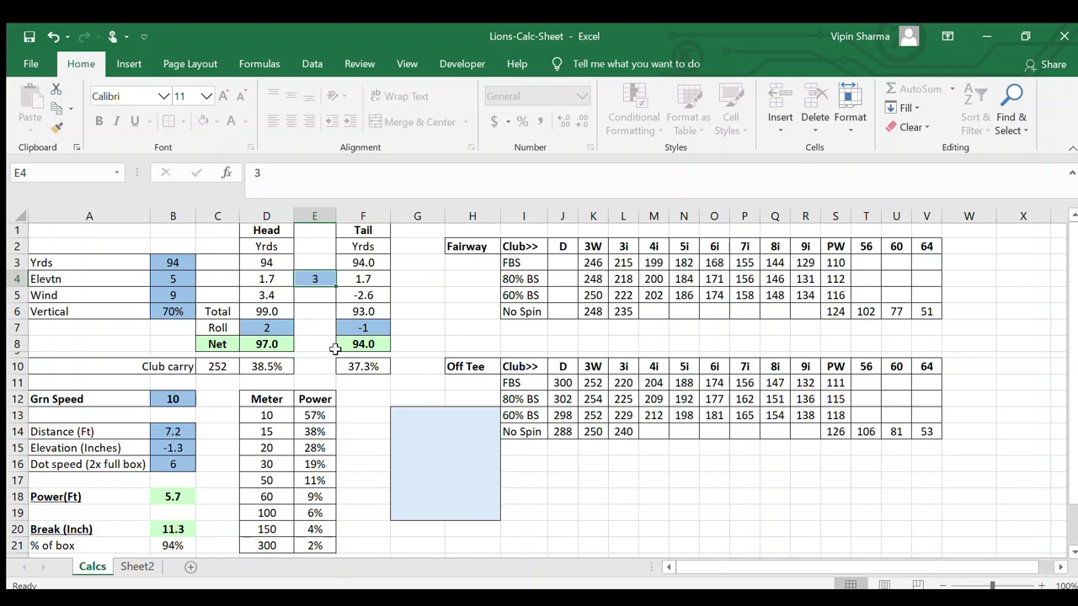
key(Right)
key(Down)
key(Left)
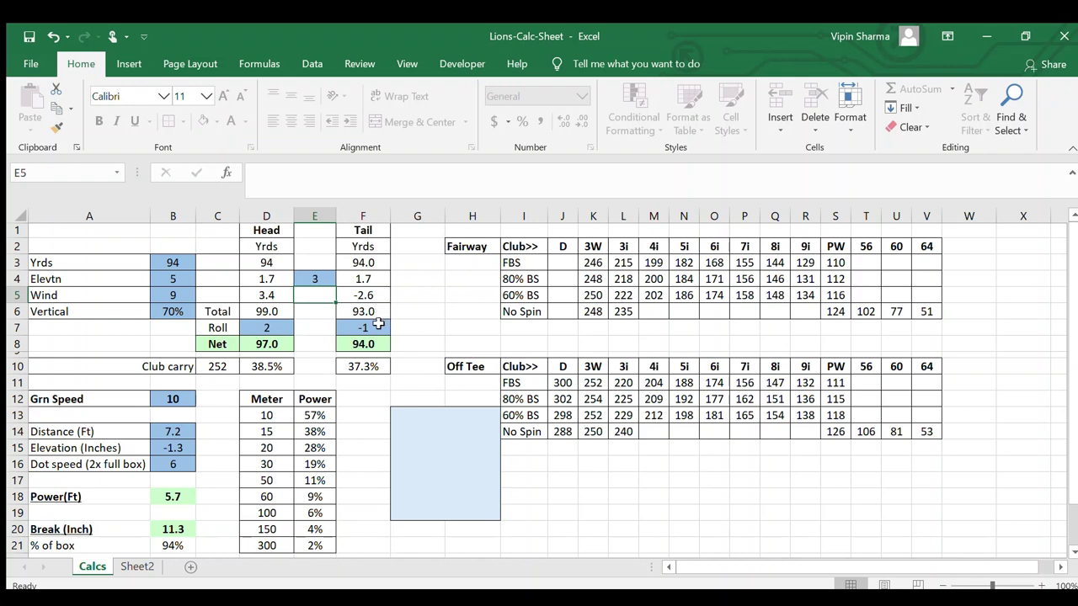
click(378, 326)
key(Delete)
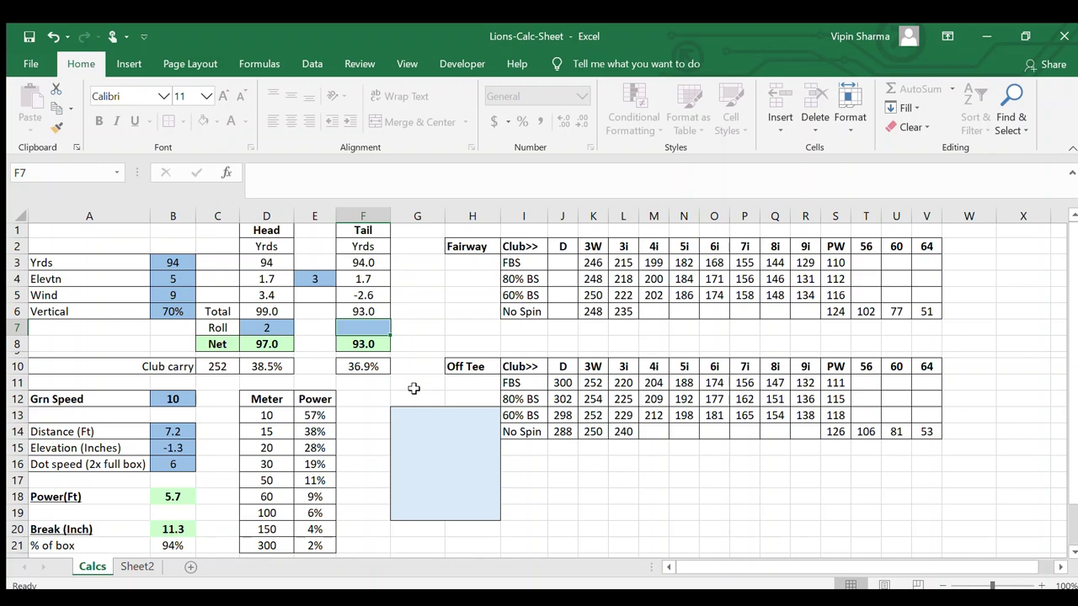
text(2)
key(Return)
key(Up)
text(-1)
key(Return)
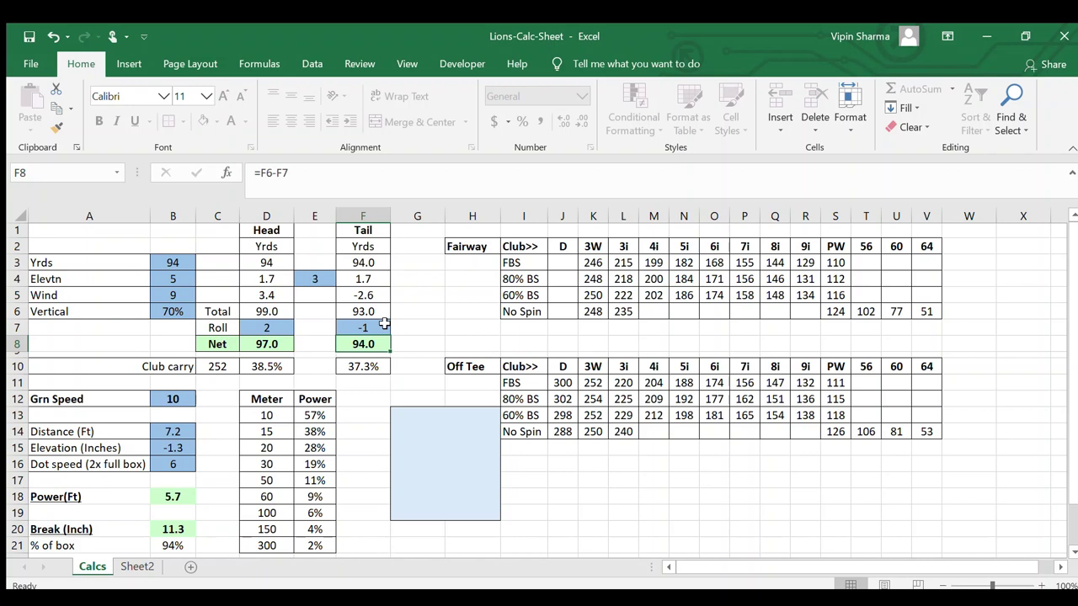
mouse_move(384, 323)
mouse_down()
mouse_move(373, 309)
mouse_move(370, 328)
mouse_up()
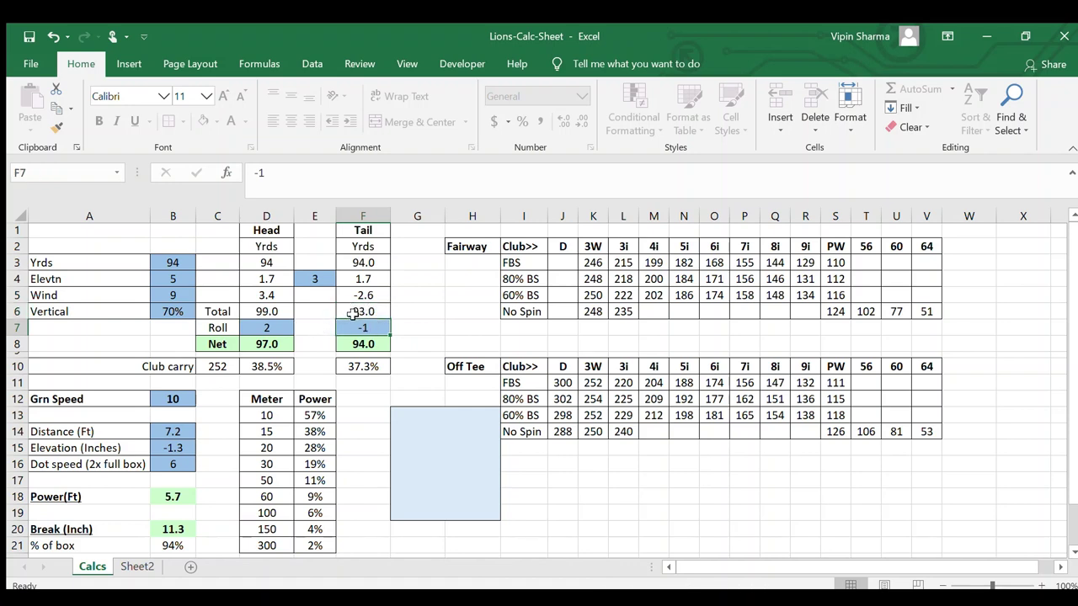
click(352, 312)
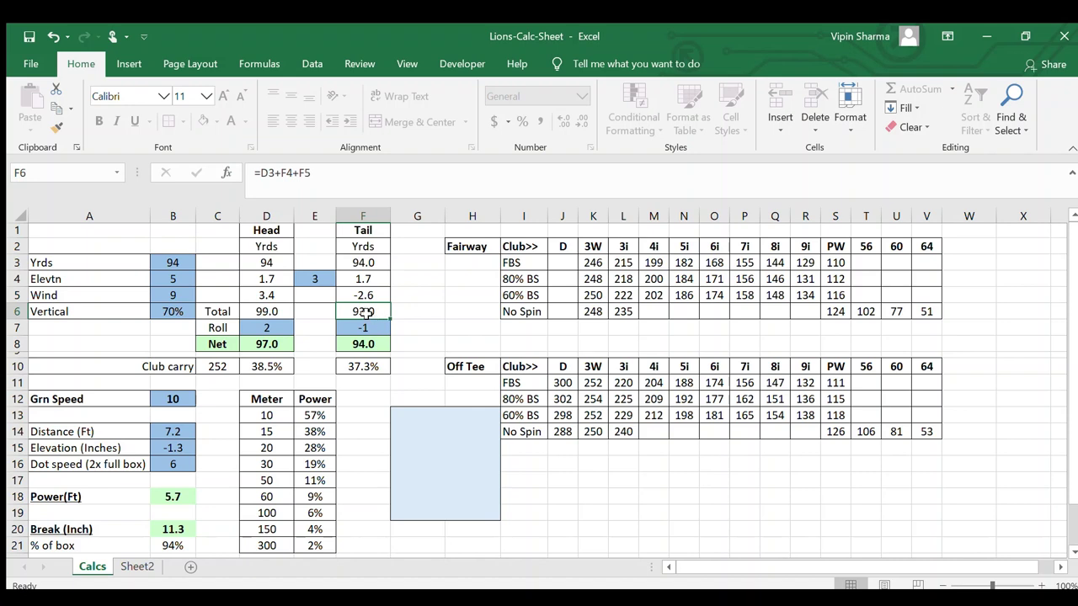
click(370, 330)
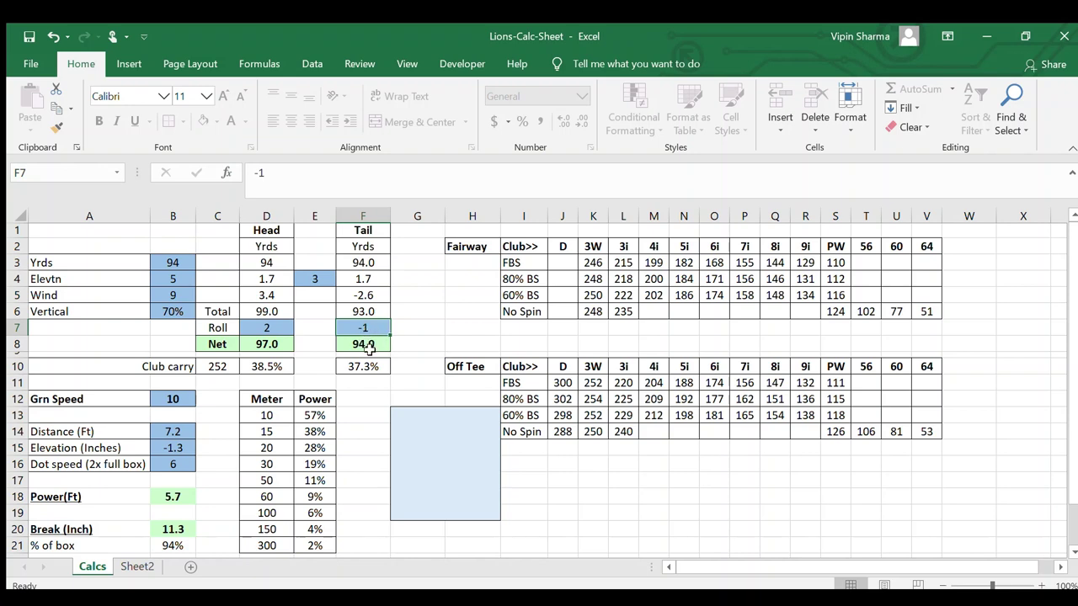
Set the Club carry in C10 to 102
click(214, 369)
text(102)
key(Return)
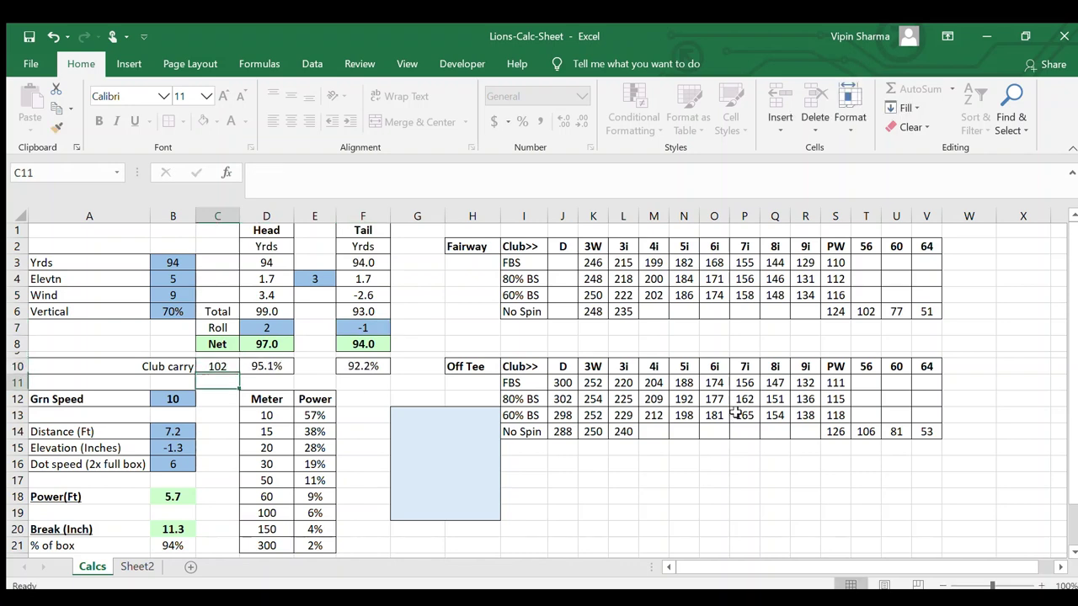
Inspect the F10 Tail power formula, then clear C10 and restore 102 with undo
click(370, 368)
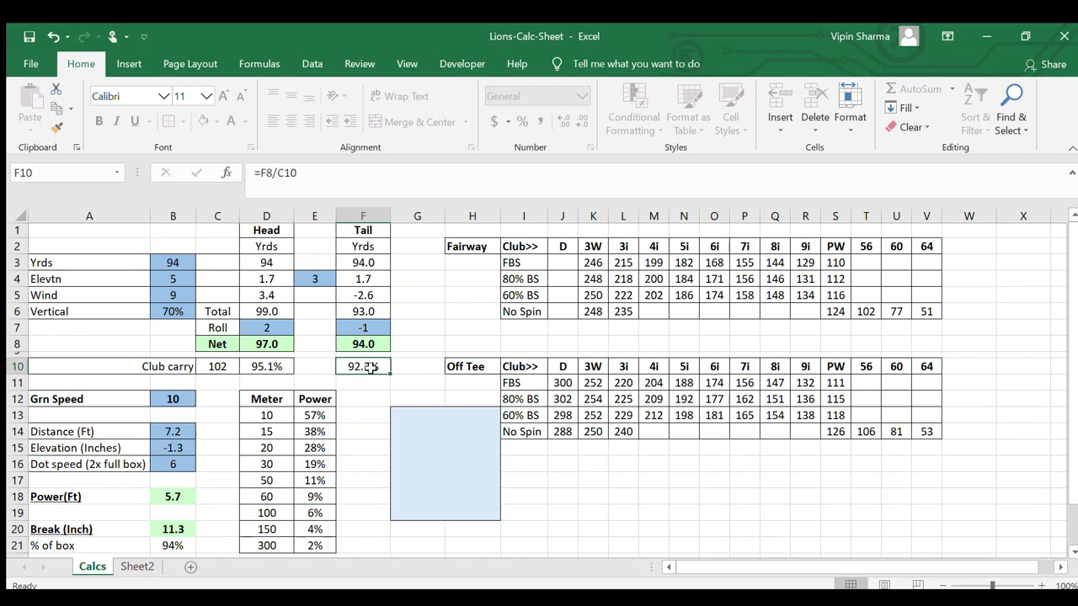
click(216, 362)
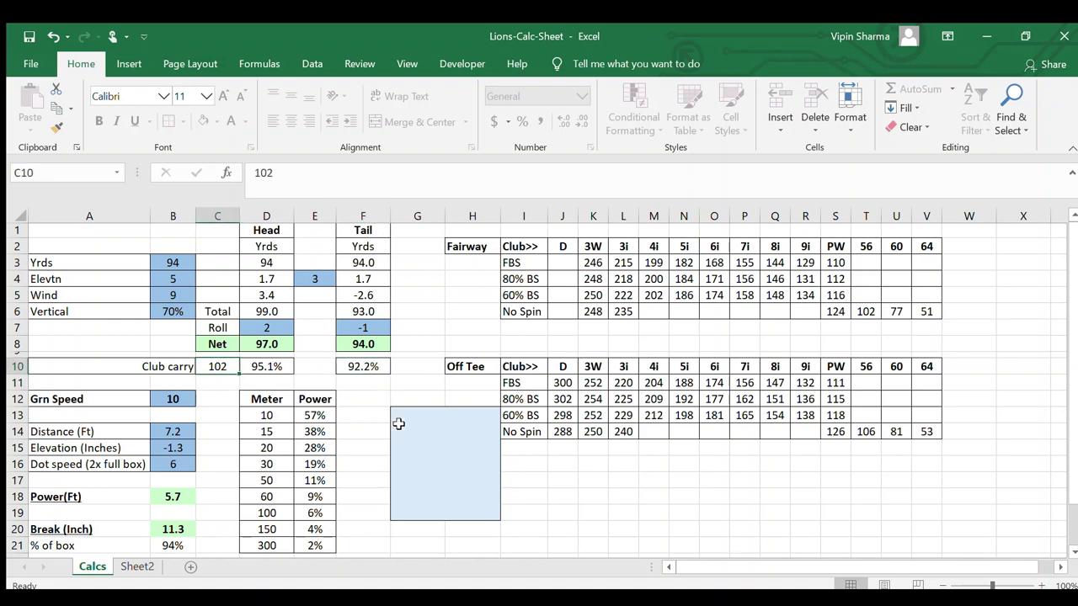
key(Delete)
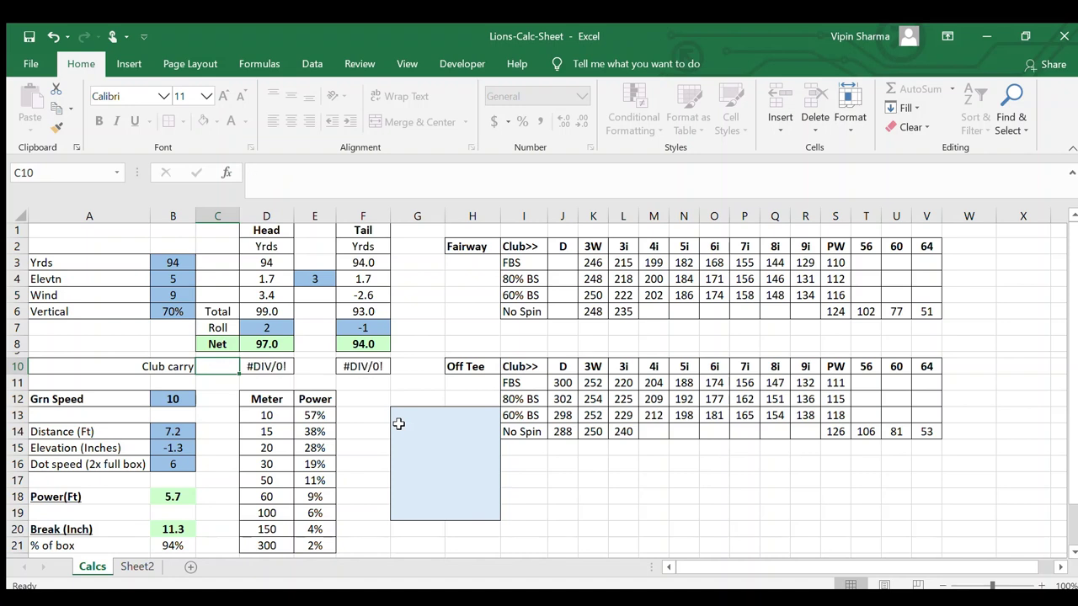
key(ctrl+z)
key(Right)
key(Right)
key(Right)
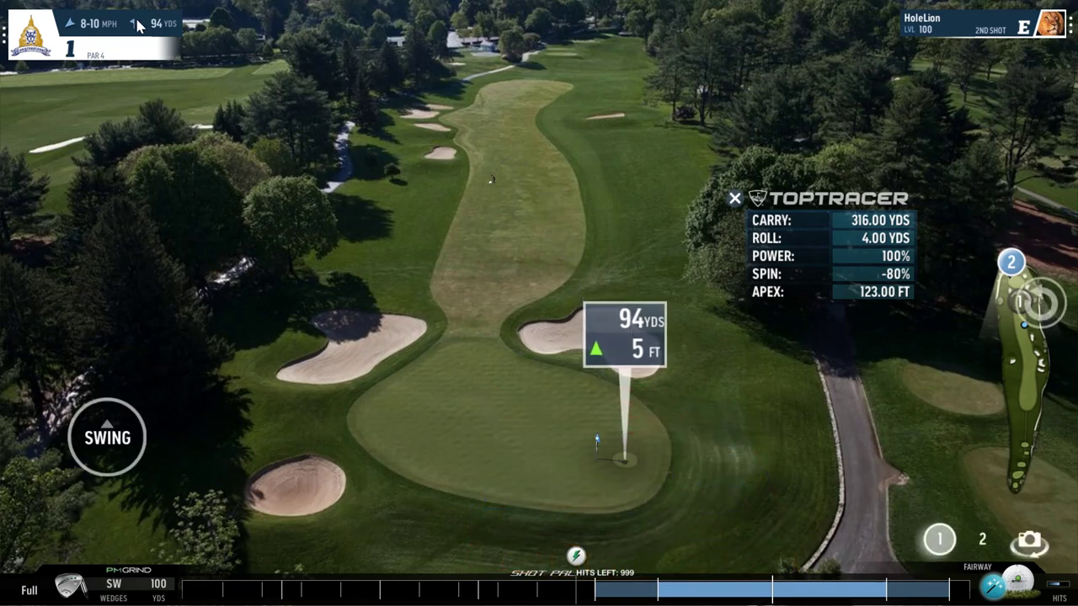
Add spin and play the 94-yard approach at 93% power, carrying 92 yards
click(1017, 581)
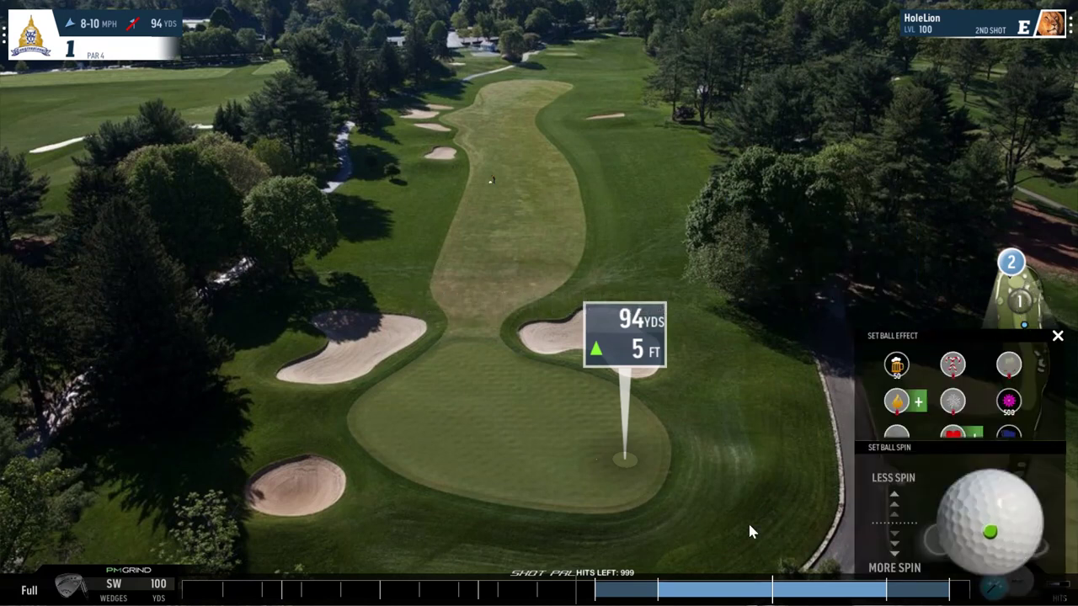
mouse_move(788, 592)
mouse_down()
mouse_move(805, 319)
mouse_move(854, 278)
mouse_move(819, 225)
mouse_up()
click(817, 221)
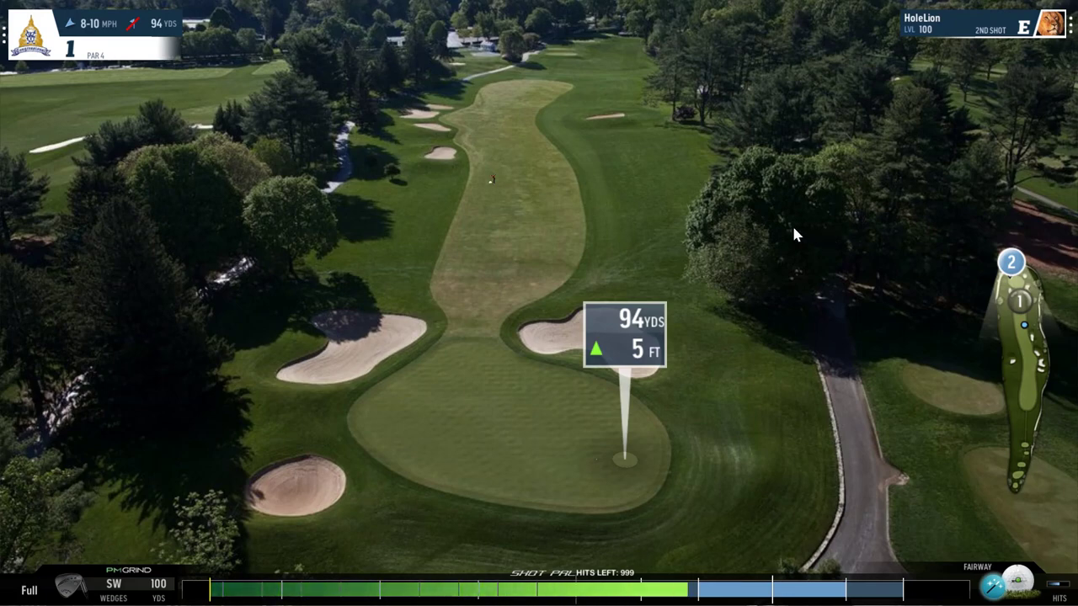
click(792, 223)
click(972, 308)
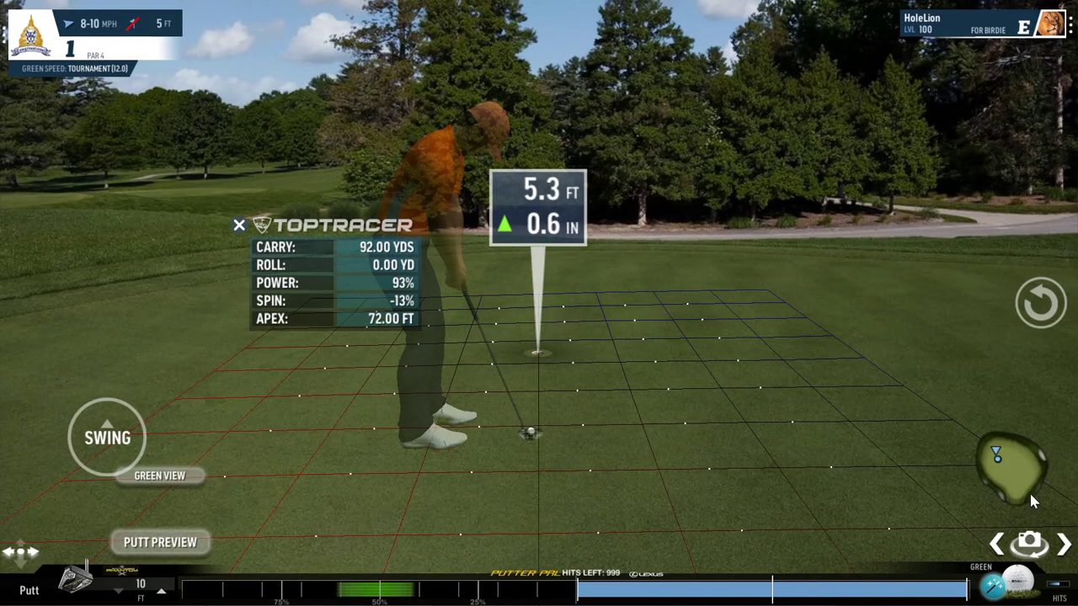
From the reverse view, aim the 5.3-foot putt left for the break and stroke it
click(1029, 541)
drag(269, 238, 207, 221)
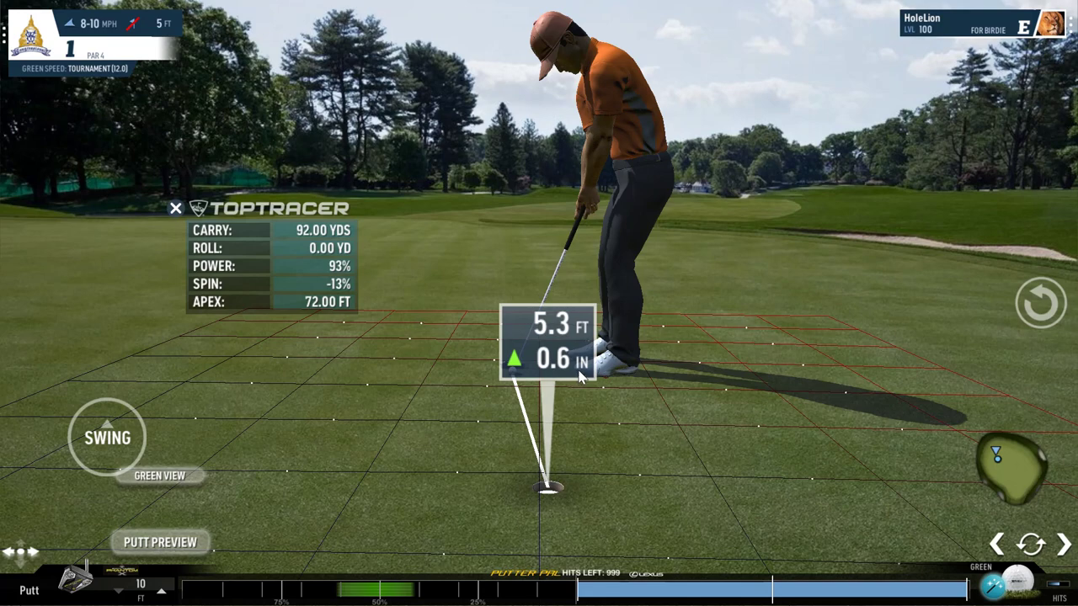
drag(576, 379, 746, 373)
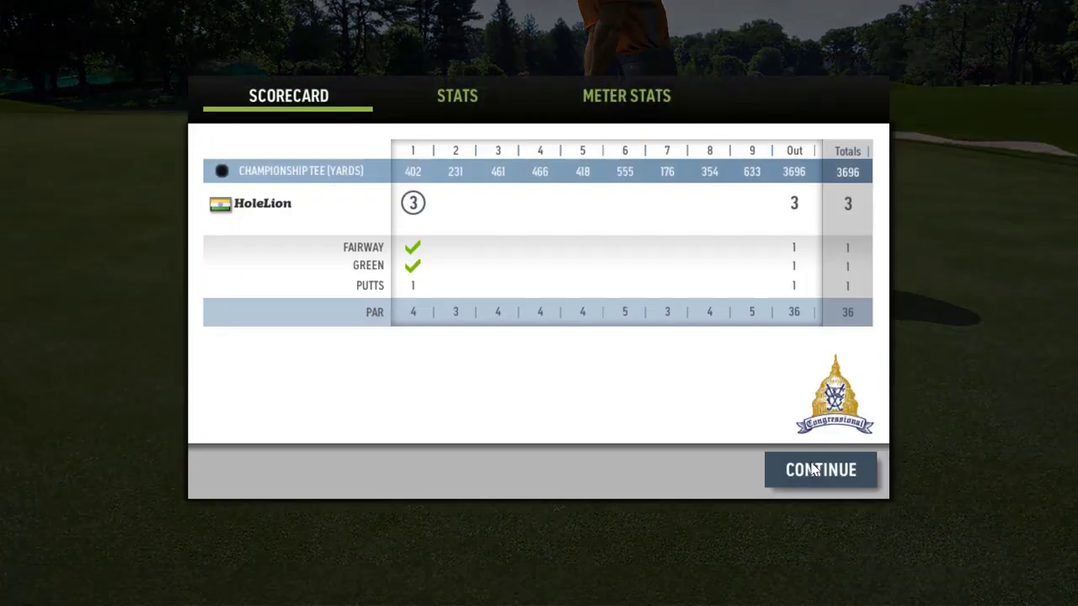
Close the hole 1 scorecard and preview the 231-yard par-3 hole 2 from tee and green views
click(815, 470)
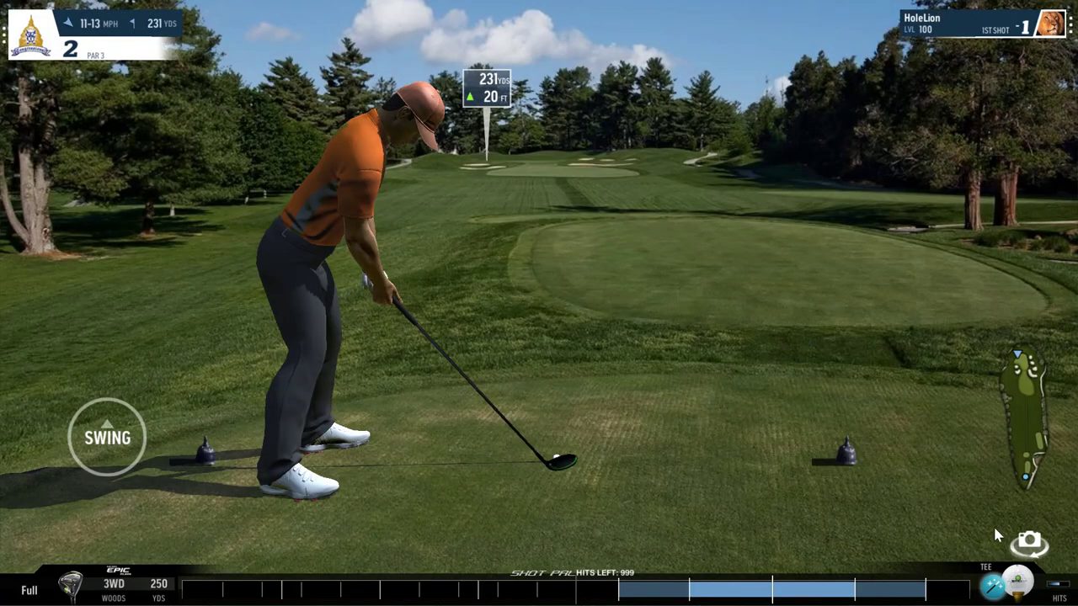
click(1027, 543)
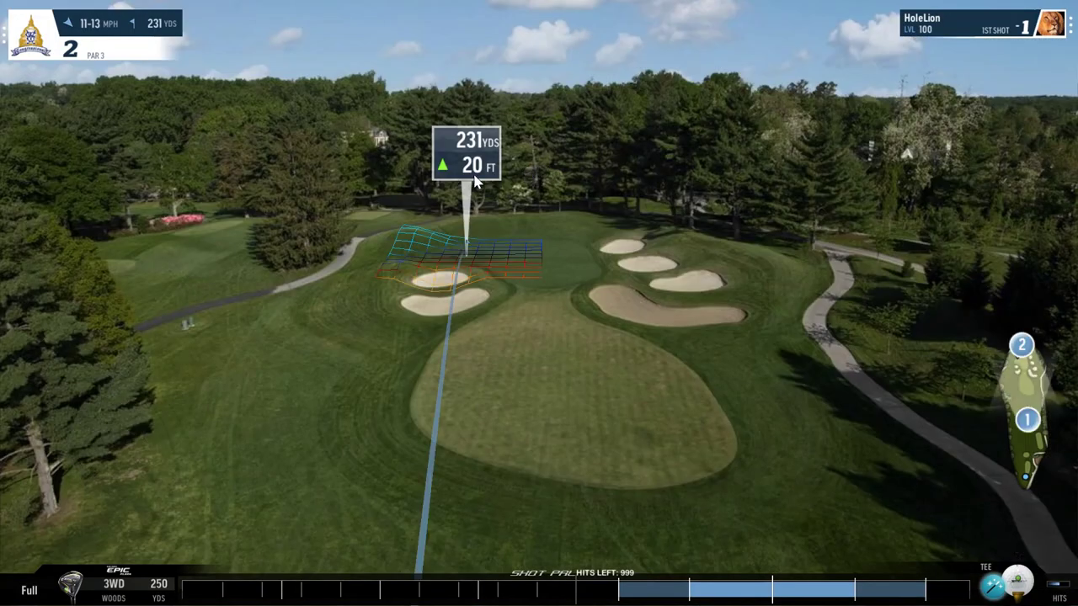
click(1027, 546)
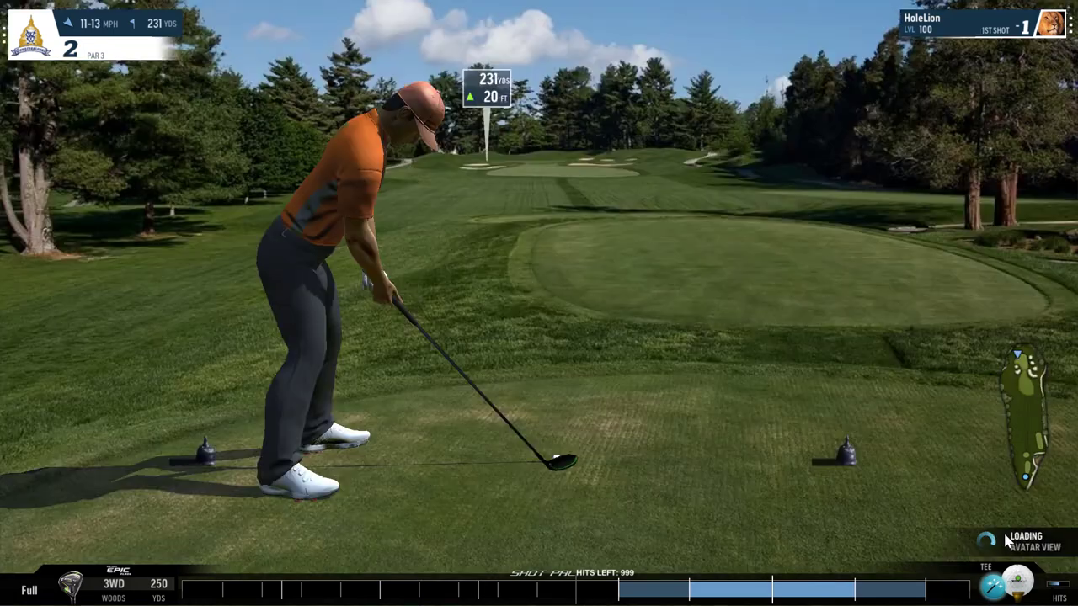
click(1027, 543)
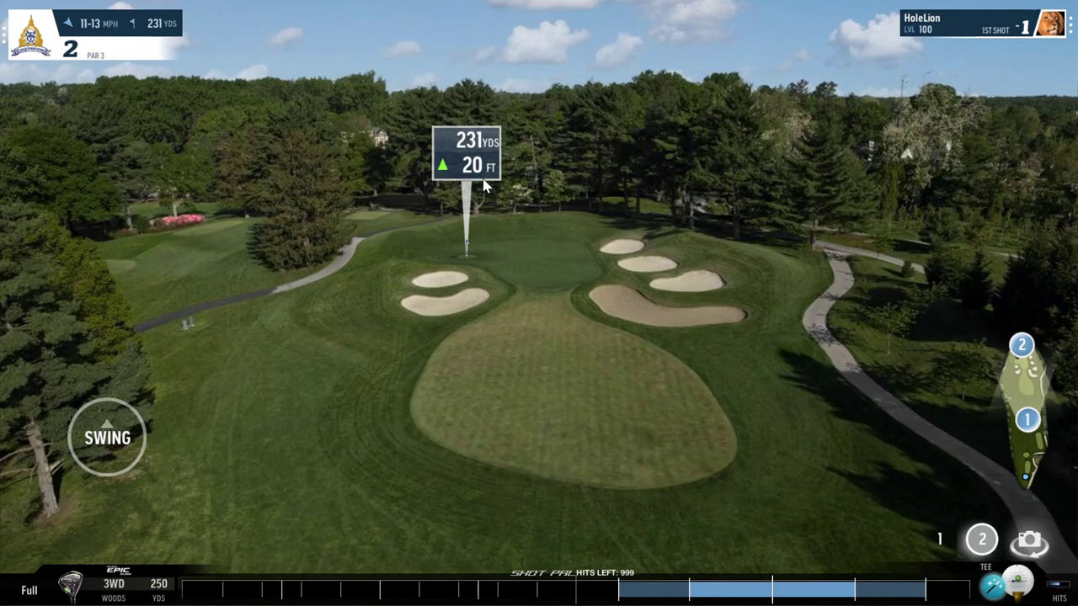
click(1030, 545)
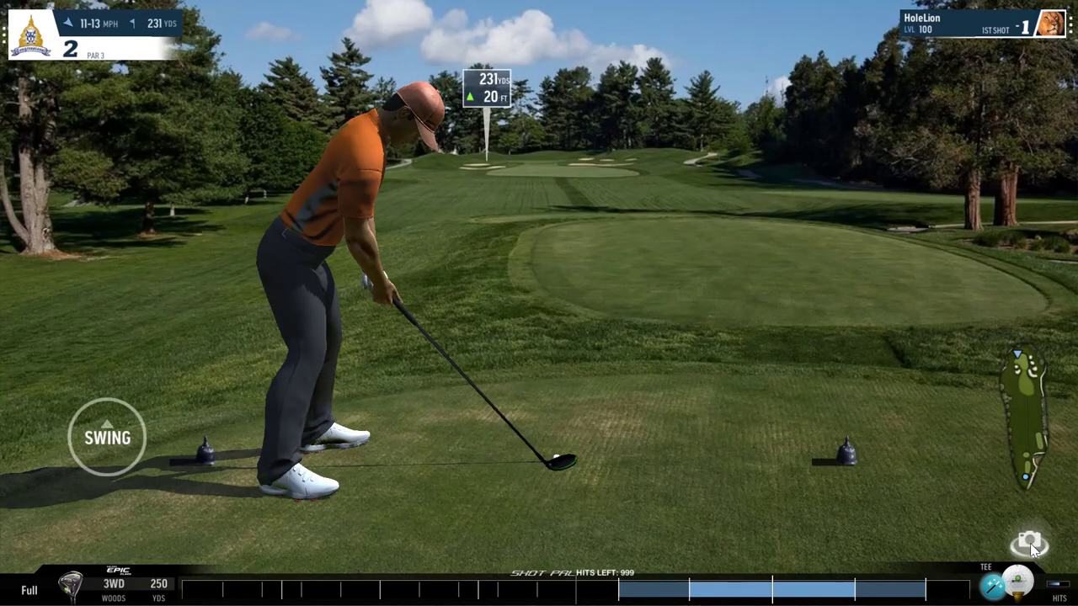
click(1031, 545)
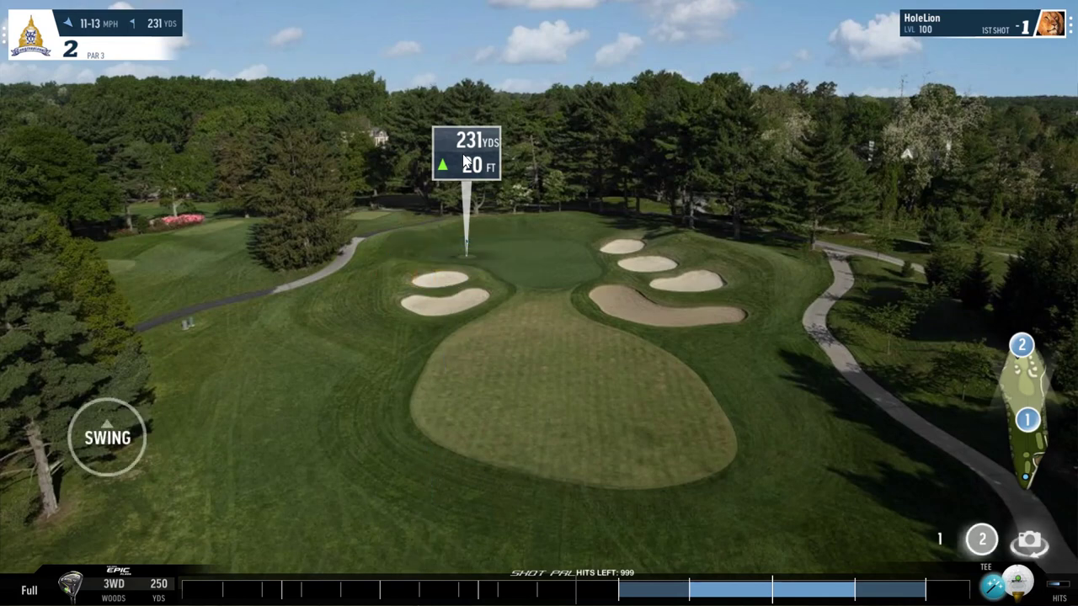
click(1029, 543)
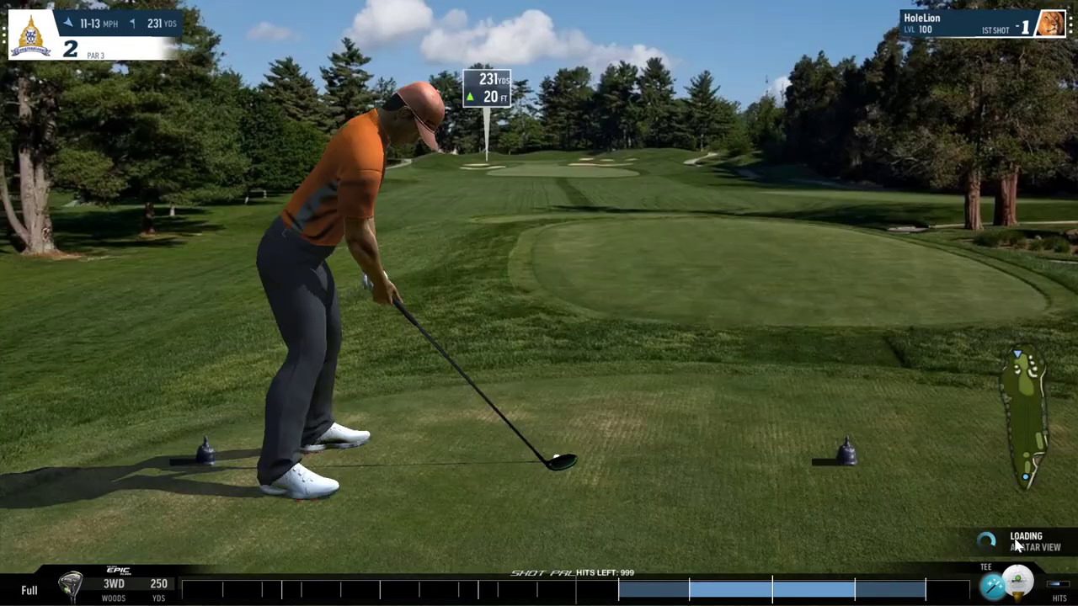
click(1029, 543)
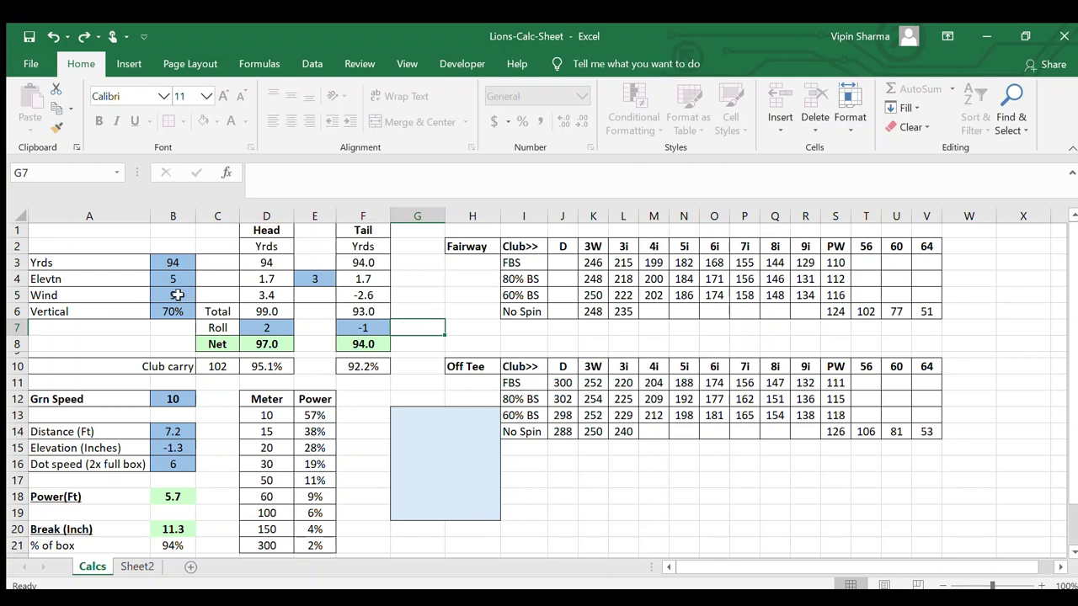
Enter 231 yards, elevation 20, wind 13 and 60% vertical, then clear the head Roll in D7
click(173, 263)
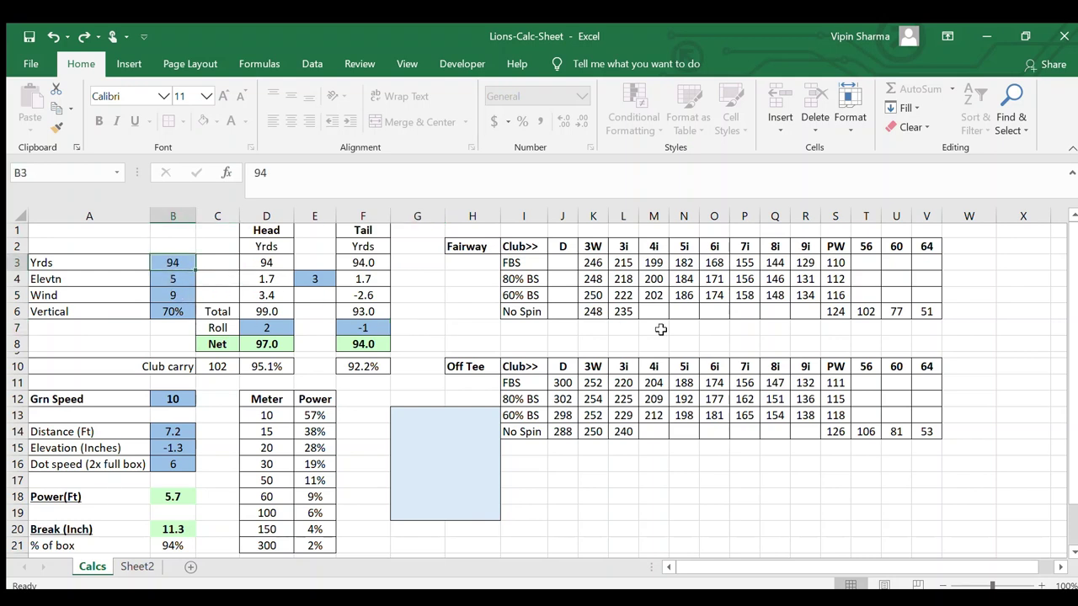
text(231)
key(Return)
text(520)
key(Return)
text(13)
key(Return)
text(60)
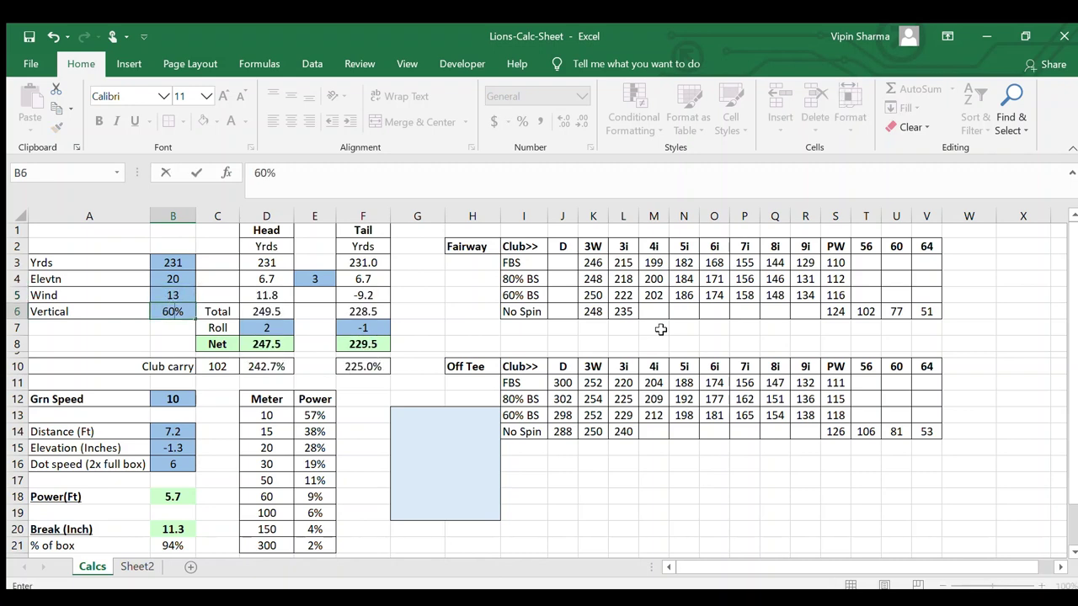
key(Return)
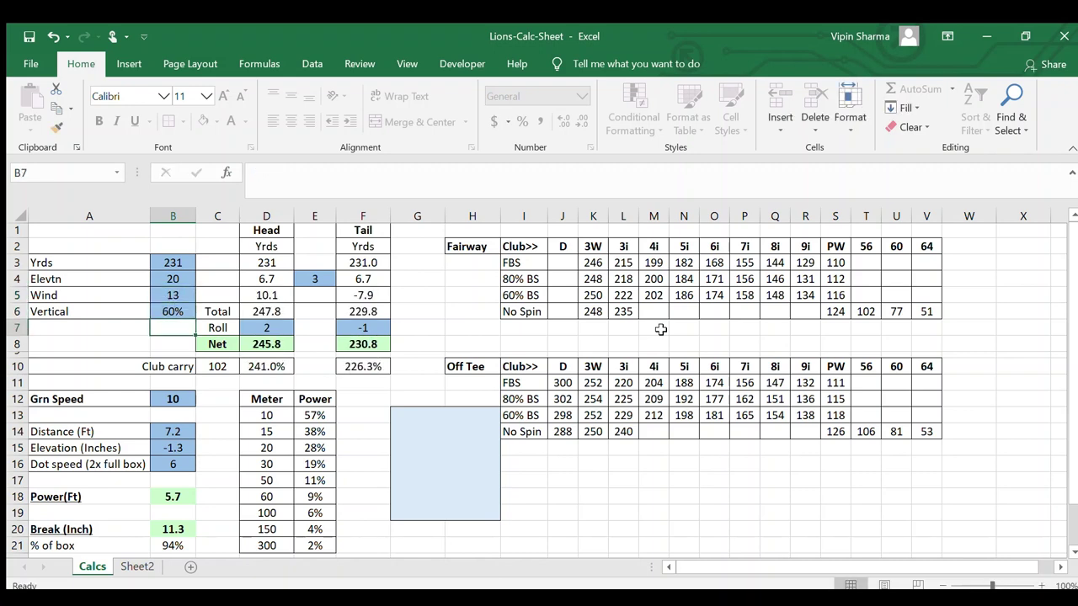
click(269, 329)
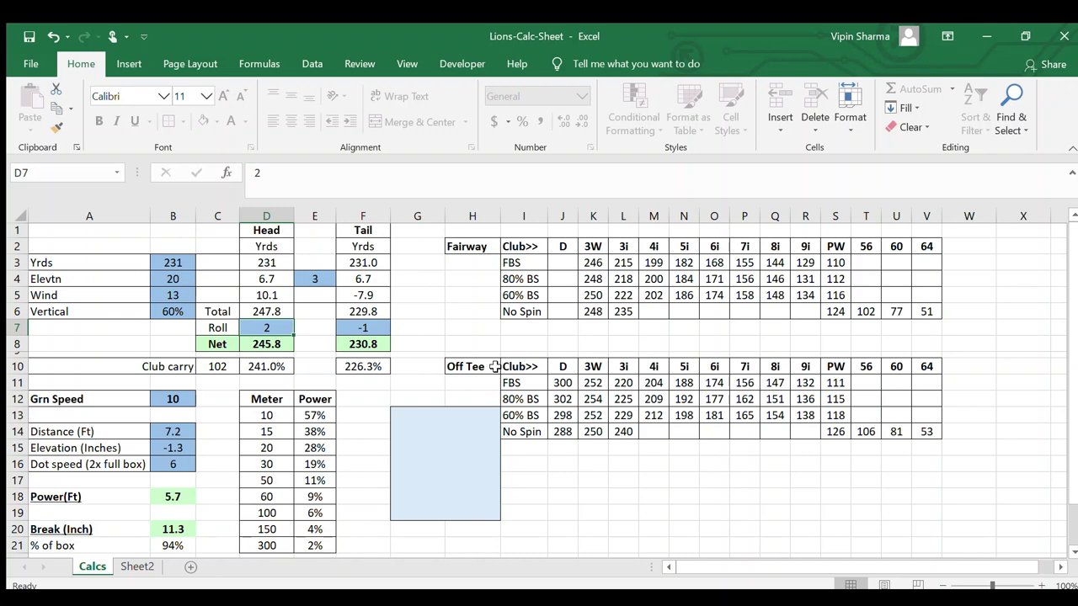
key(Delete)
Review the Fairway carry table, settling on the 3W full-backspin Off Tee carry
click(656, 294)
click(676, 294)
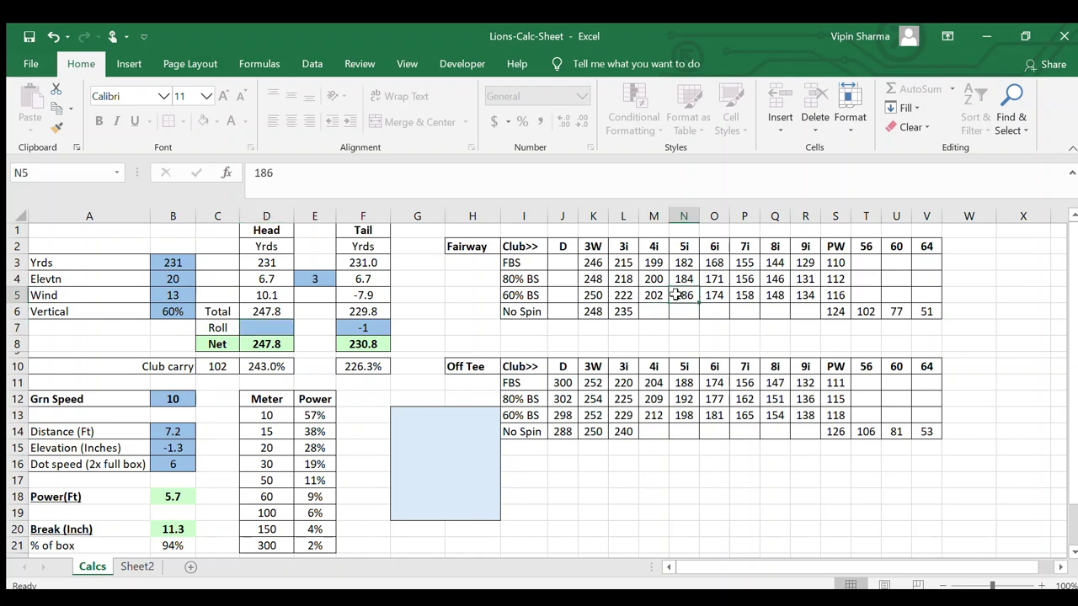
click(524, 262)
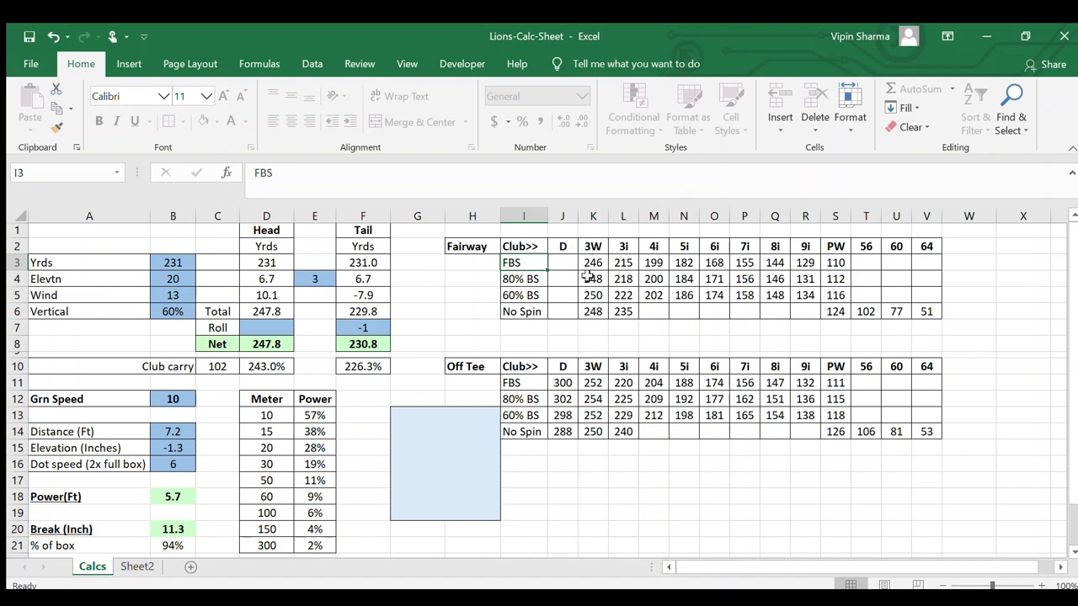
click(529, 281)
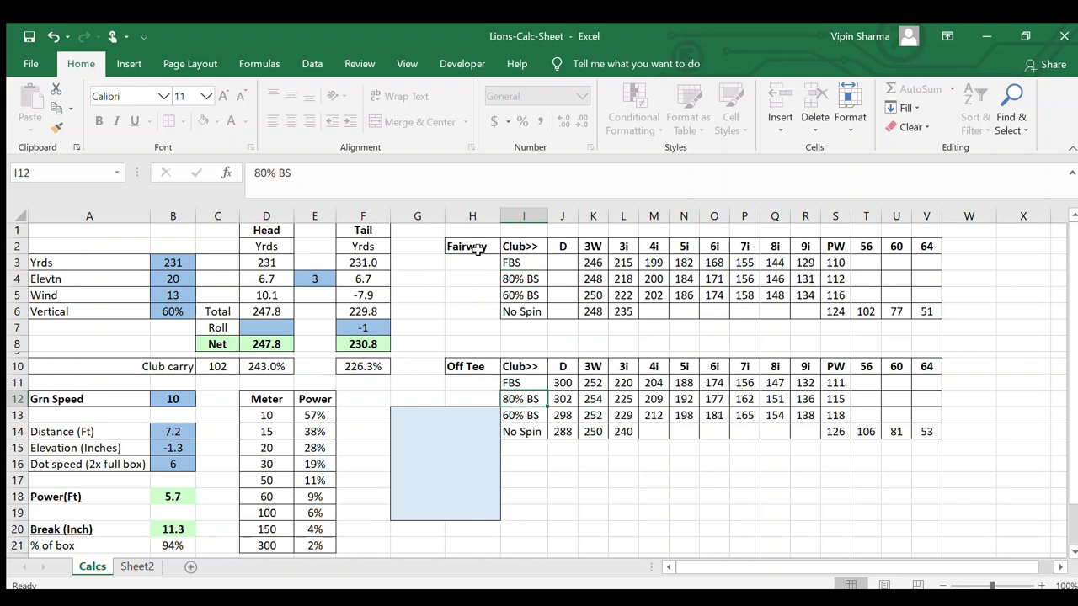
drag(472, 235, 926, 322)
drag(473, 355, 930, 435)
click(604, 458)
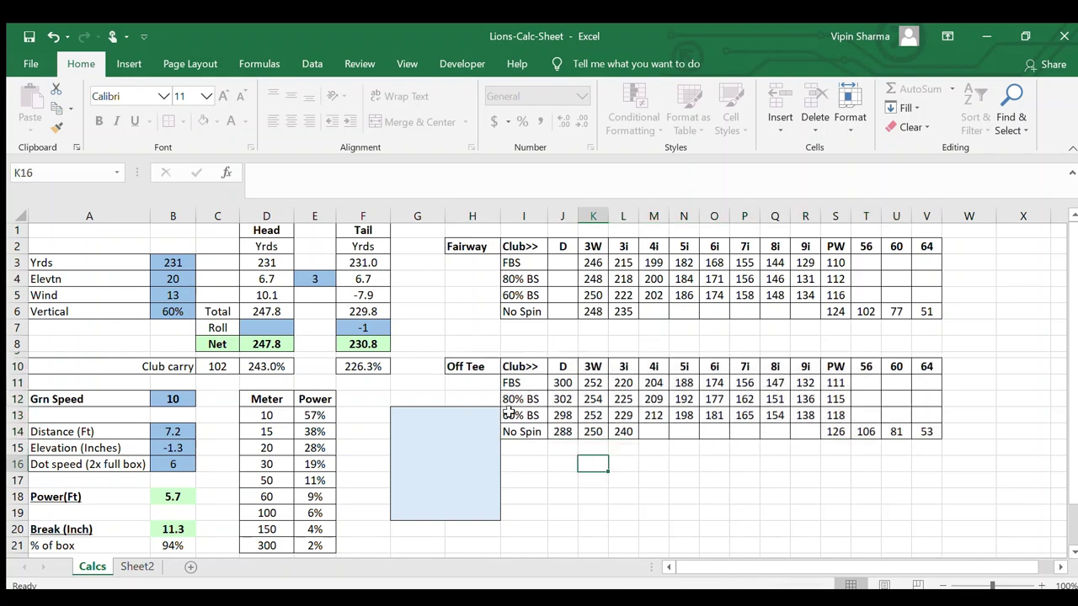
click(593, 384)
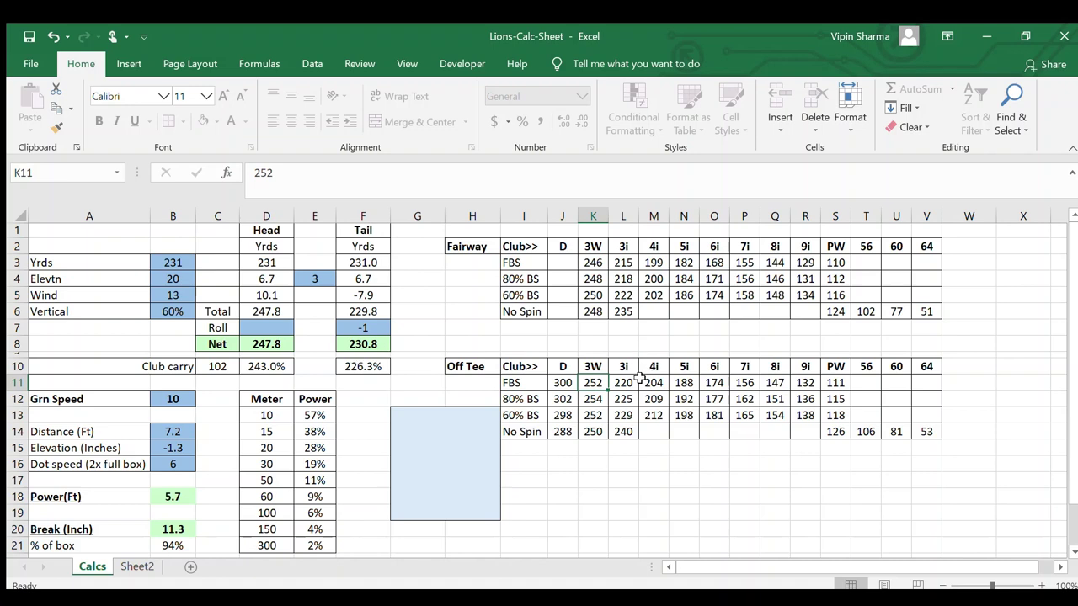
Enter 252 as the Club carry in C10
click(220, 368)
text(252)
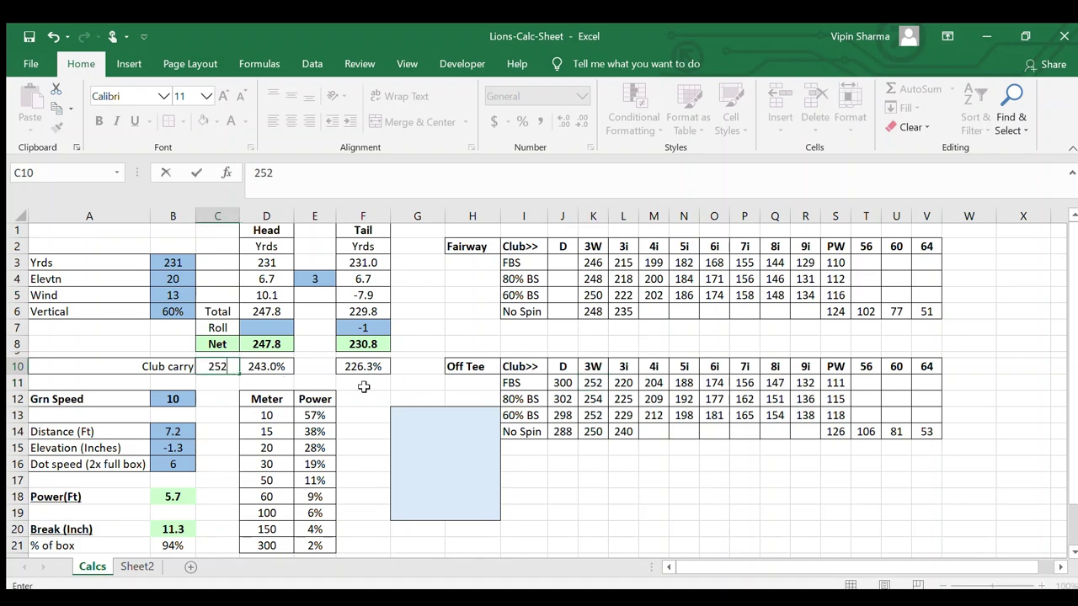
key(Return)
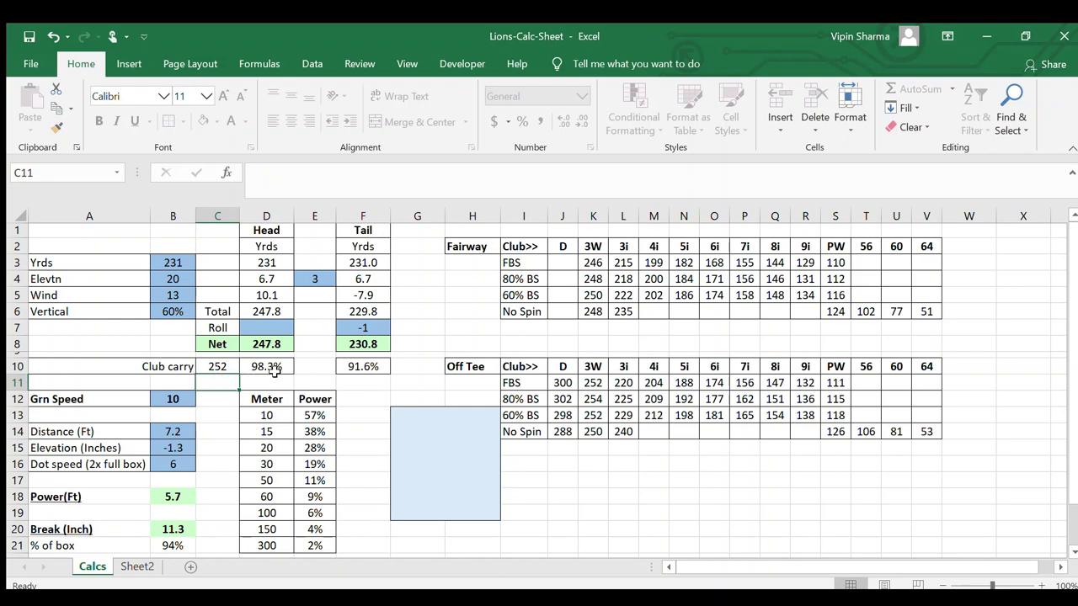
Set the head-wind Roll in D7 to -1, correcting an initial entry of 1
click(276, 330)
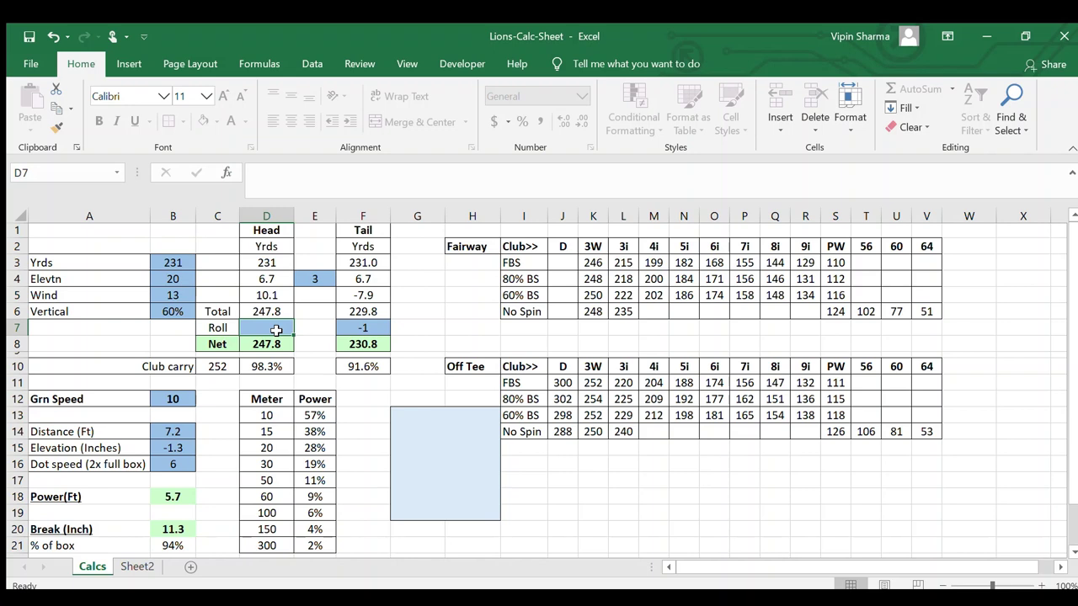
text(1)
key(Return)
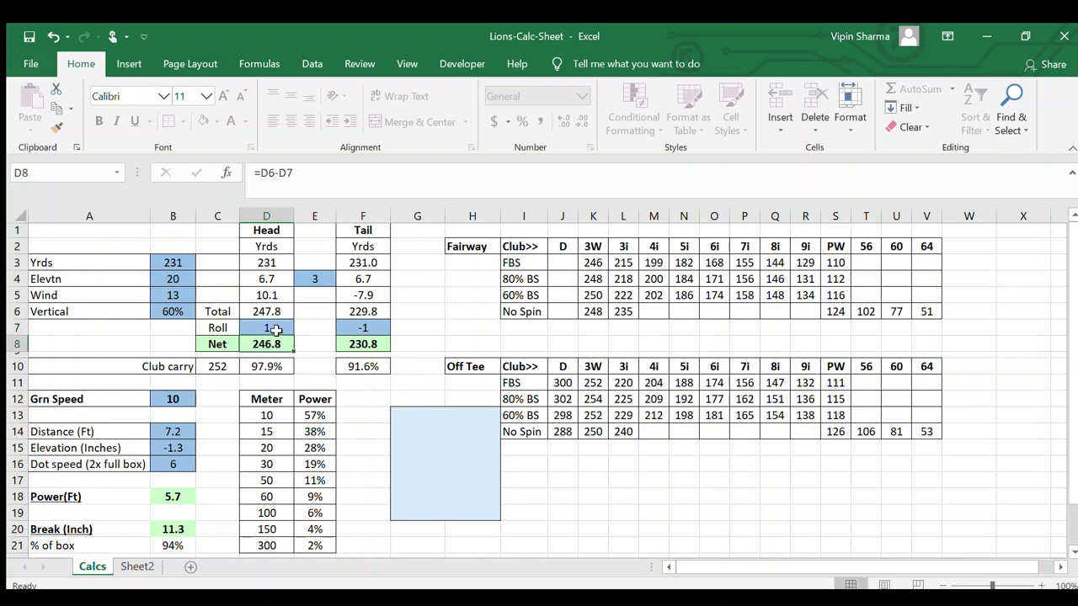
click(270, 329)
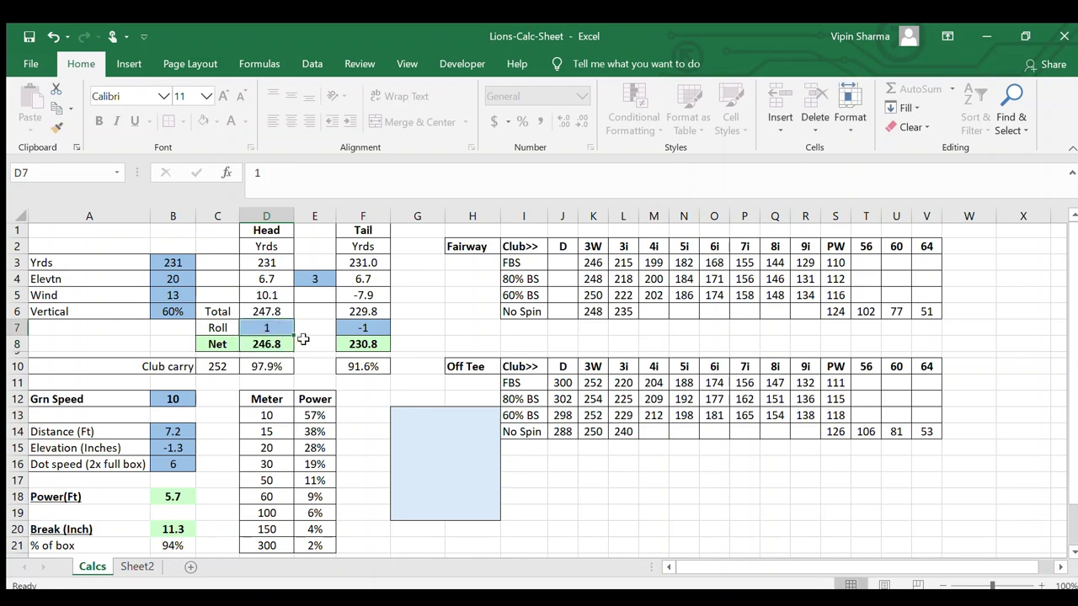
text(-1)
key(Return)
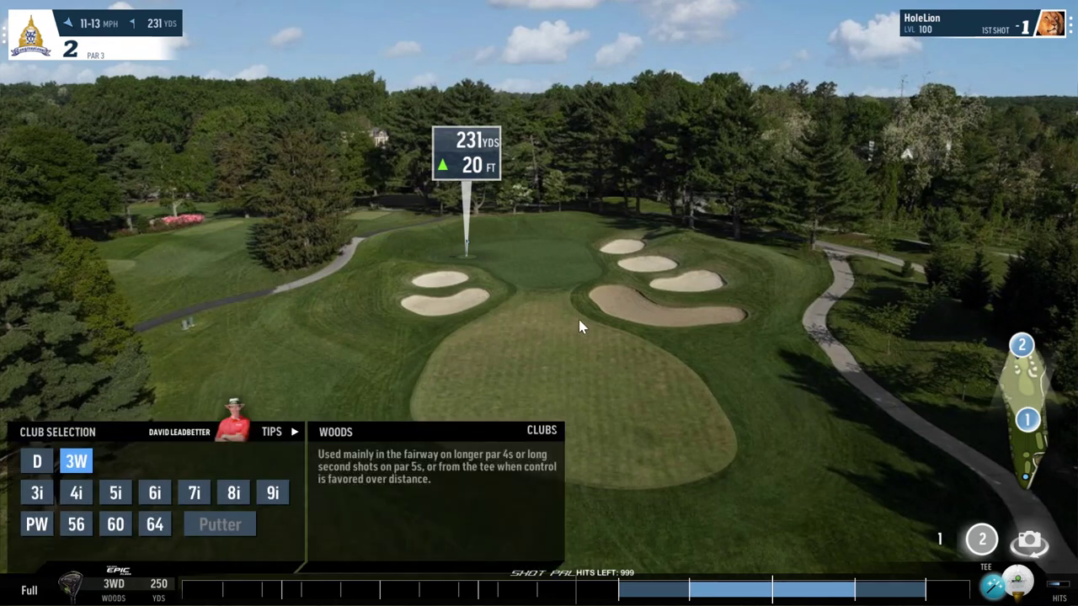
Hit the hole 2 tee shot with the 3-wood aimed at 232 yards at 98% power
mouse_move(1006, 589)
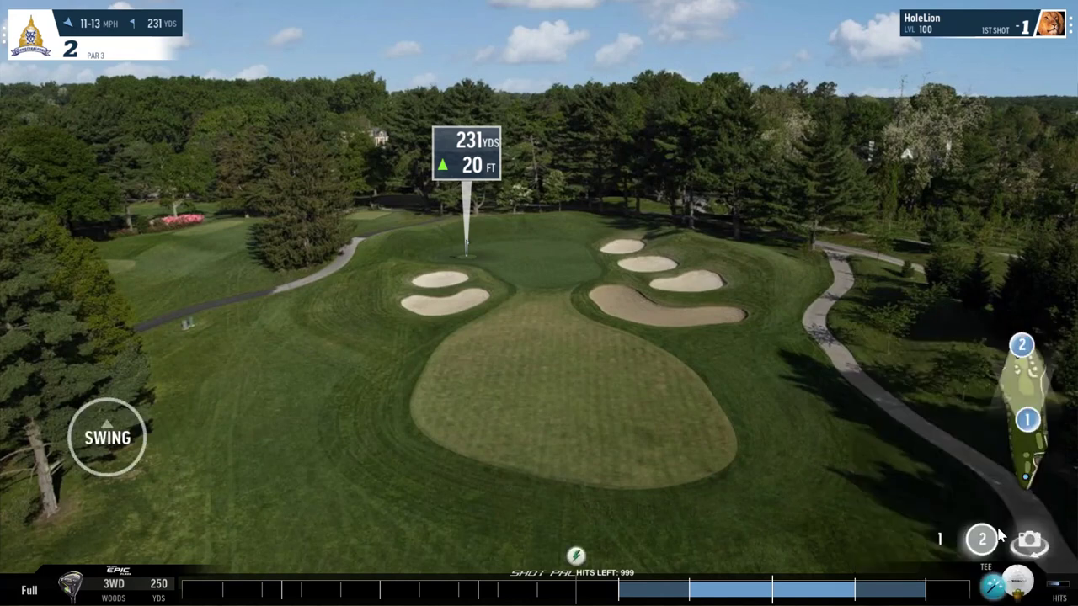
drag(468, 157, 433, 154)
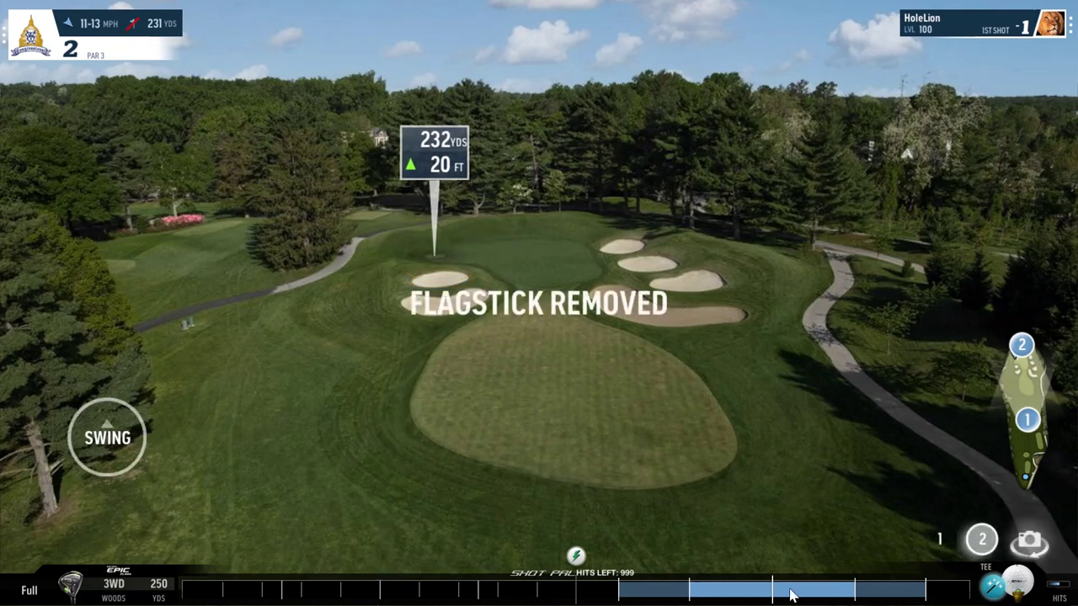
key(space)
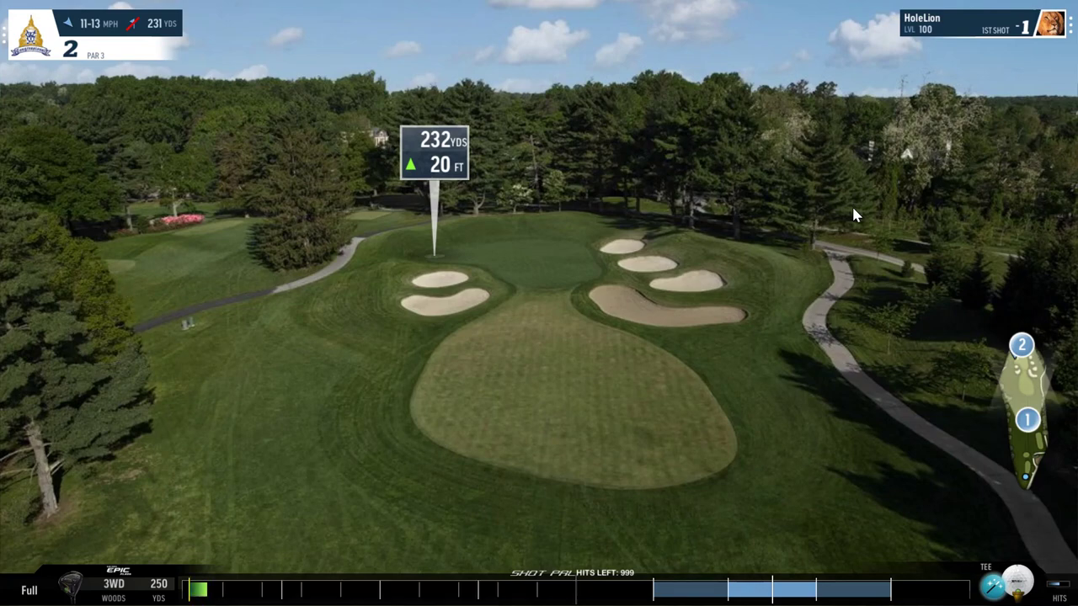
click(803, 218)
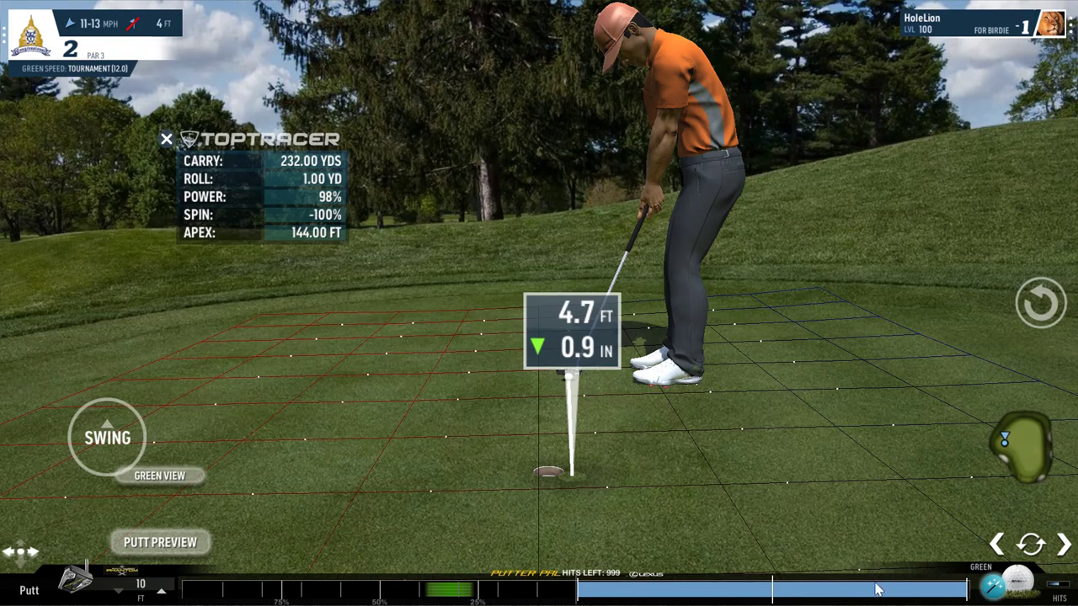
Putt for birdie on hole 2, then accept the gimme to finish in 3
click(807, 594)
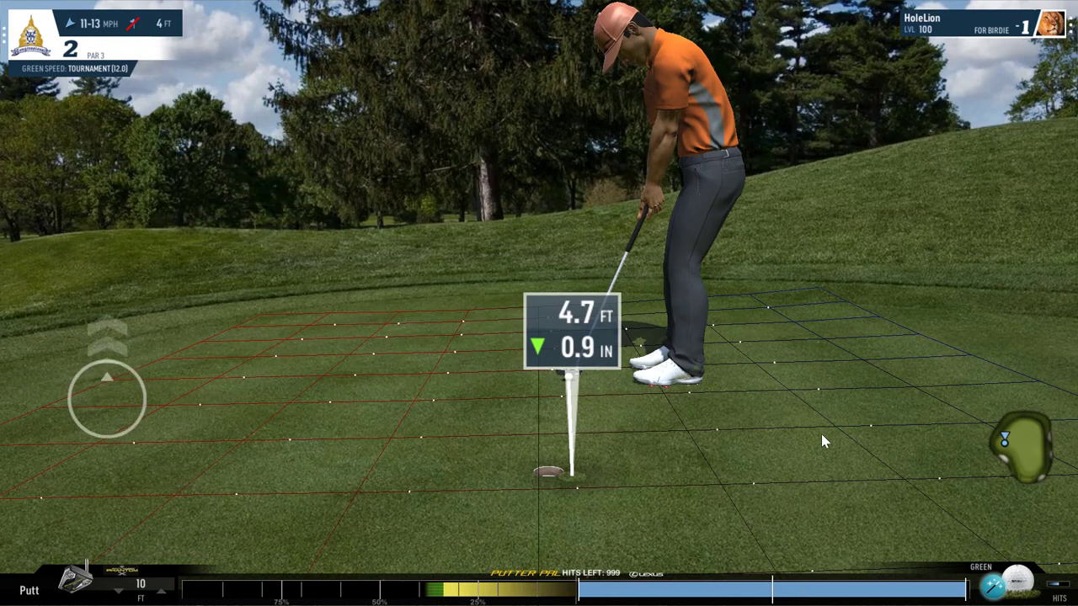
click(815, 419)
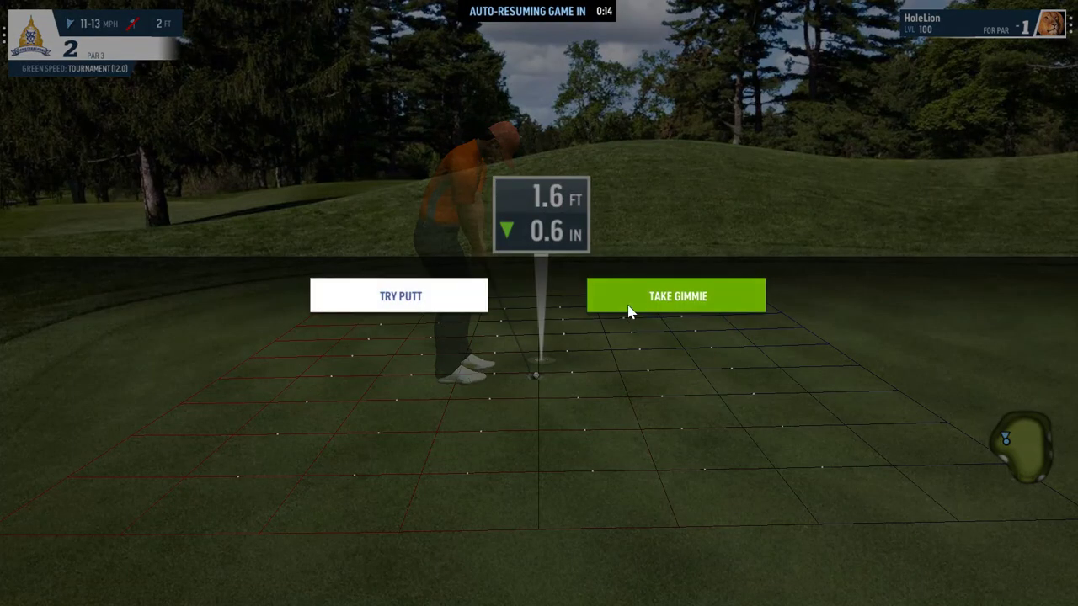
click(629, 311)
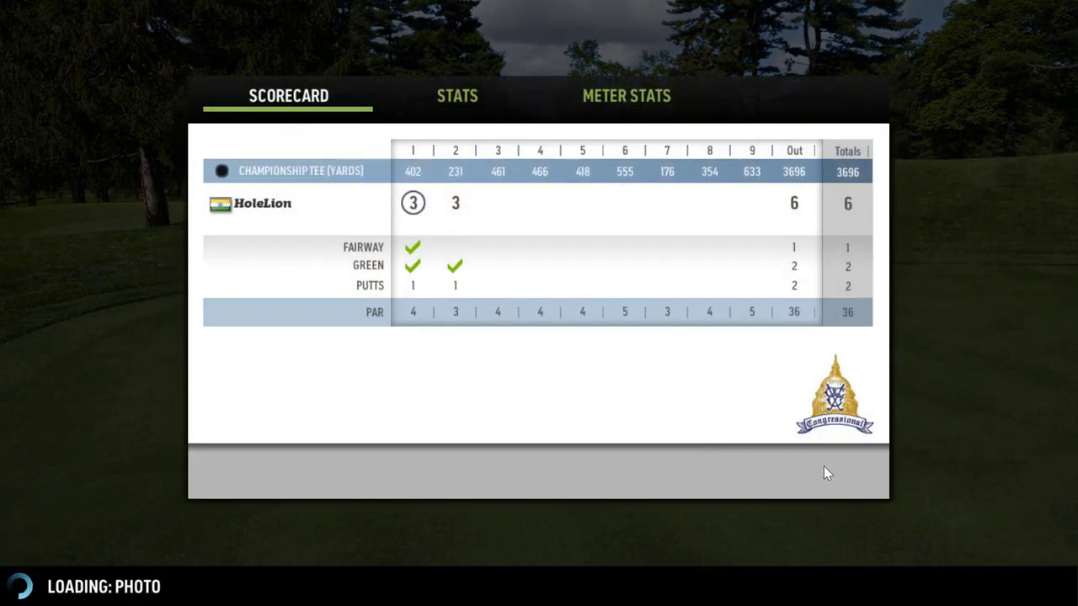
Advance to the hole 3 tee and aim the drive farther up the fairway
click(824, 468)
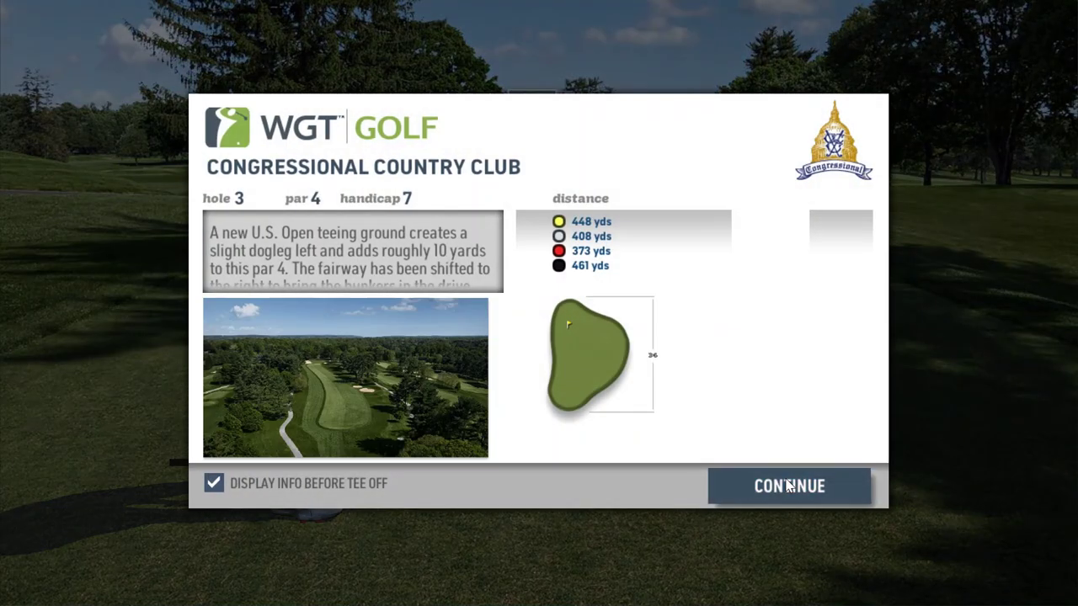
click(789, 486)
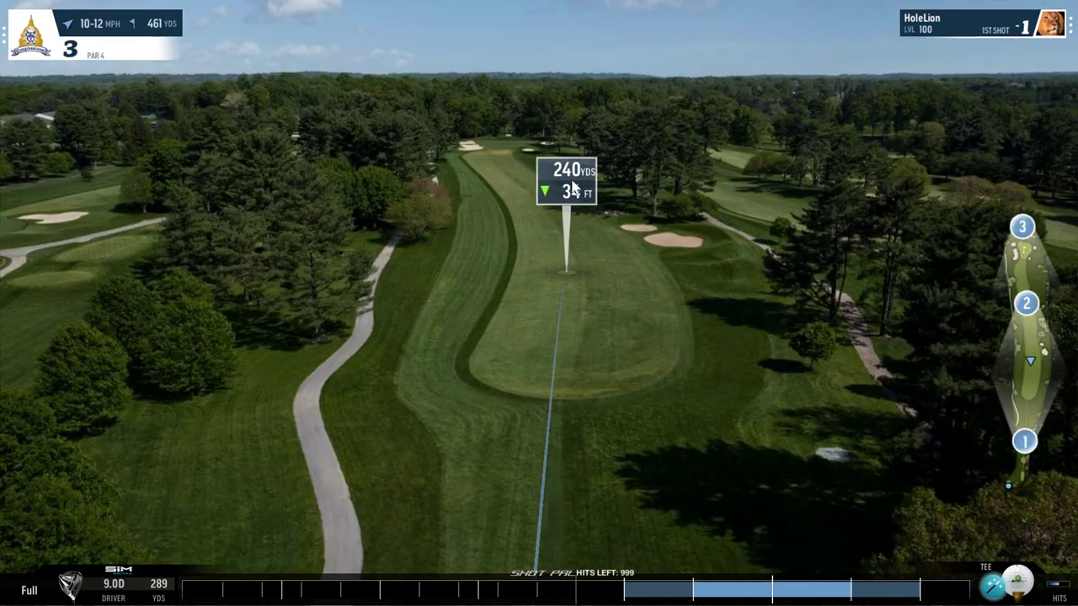
mouse_move(576, 185)
mouse_down()
mouse_move(562, 135)
mouse_move(541, 128)
mouse_up()
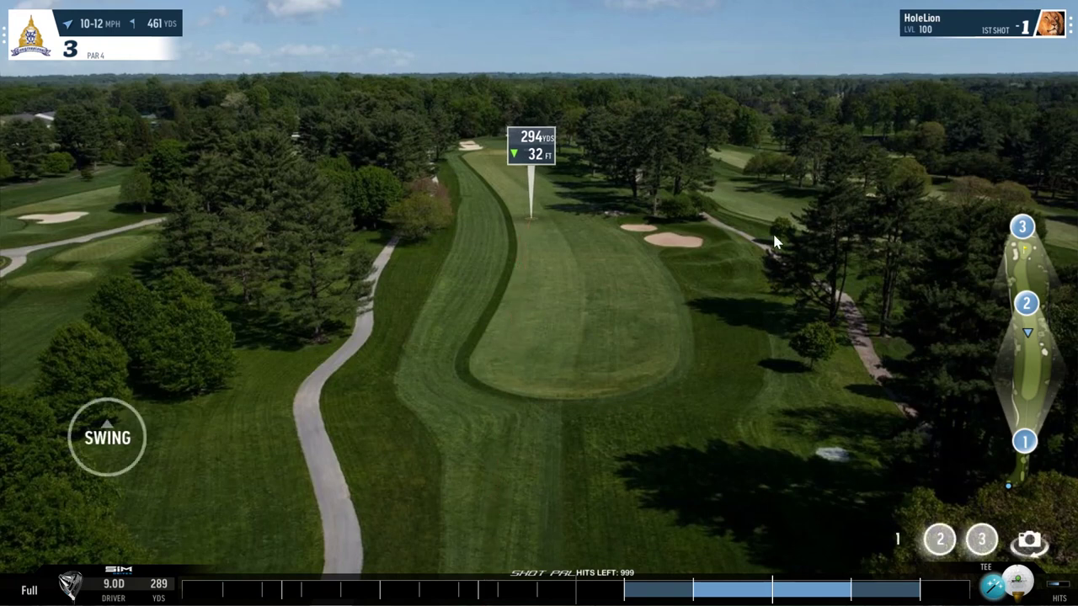
Set maximum backspin and swing the drive at 100% power
click(1017, 581)
drag(991, 527, 992, 565)
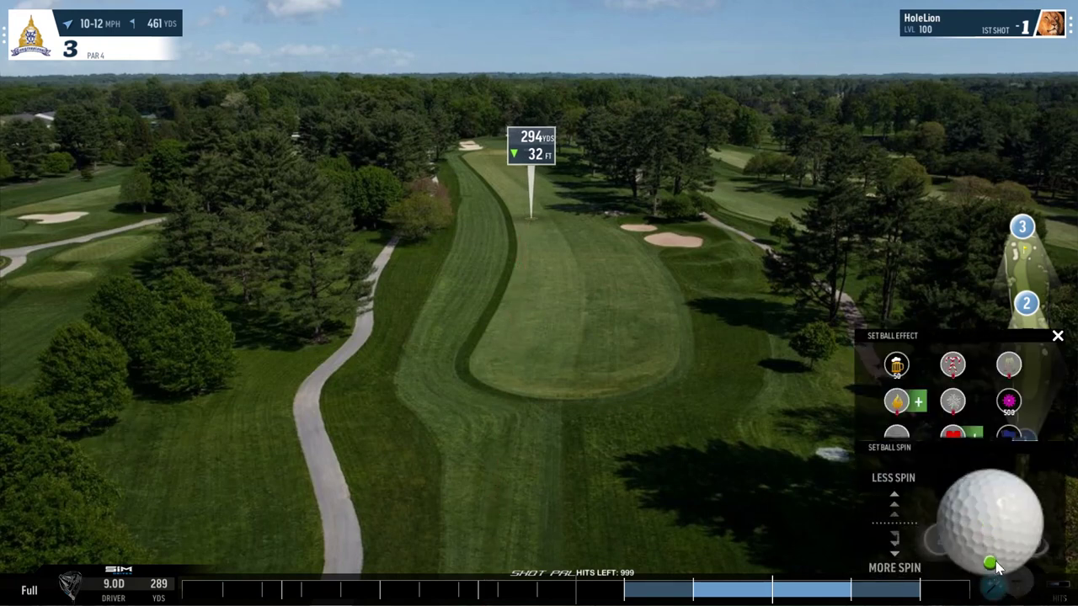
click(998, 586)
click(778, 595)
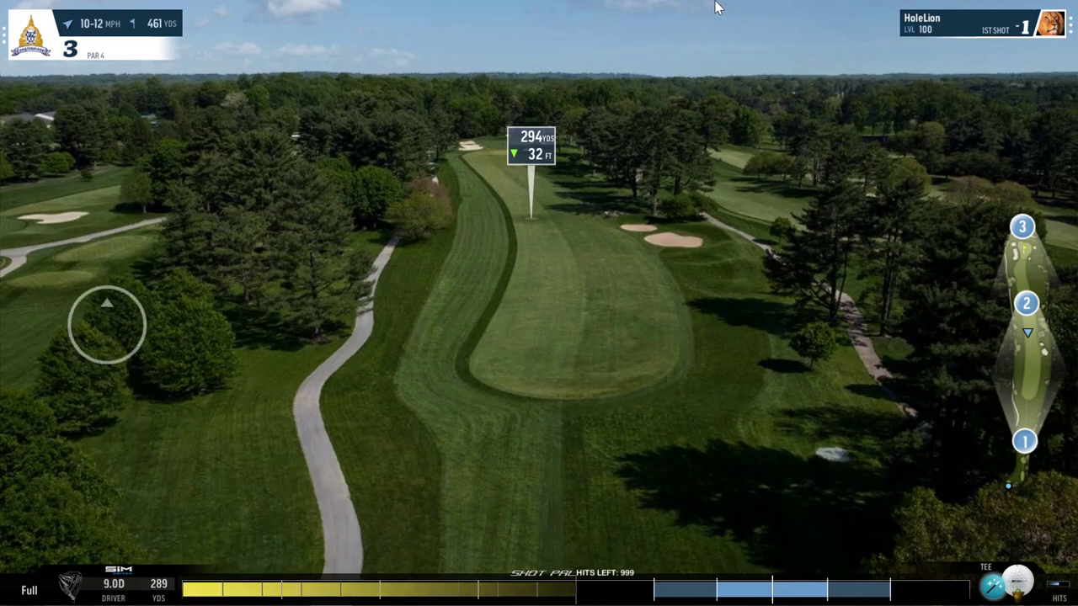
click(948, 348)
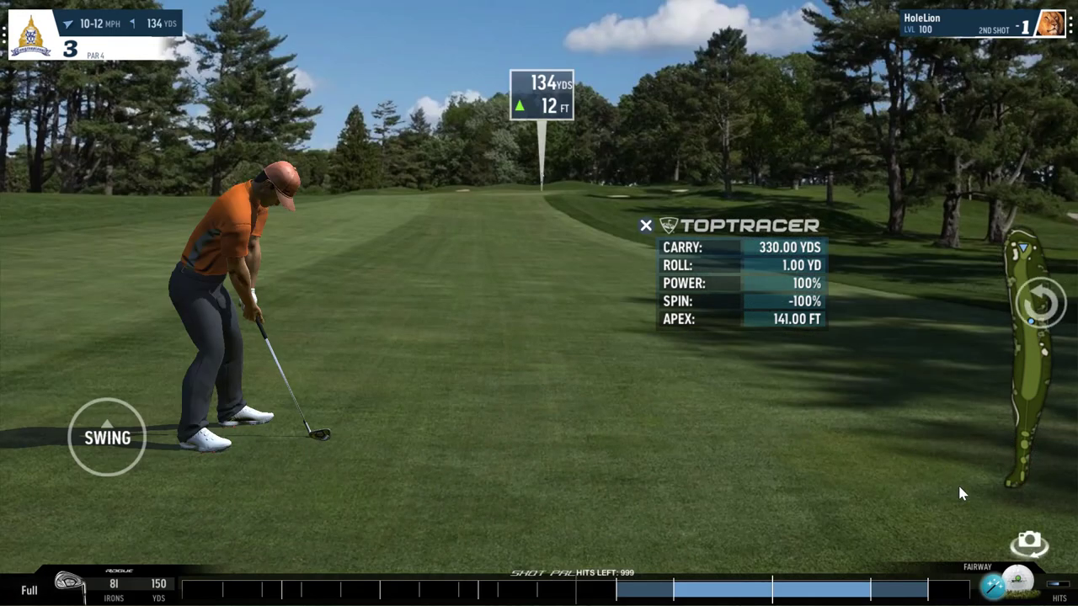
click(1027, 543)
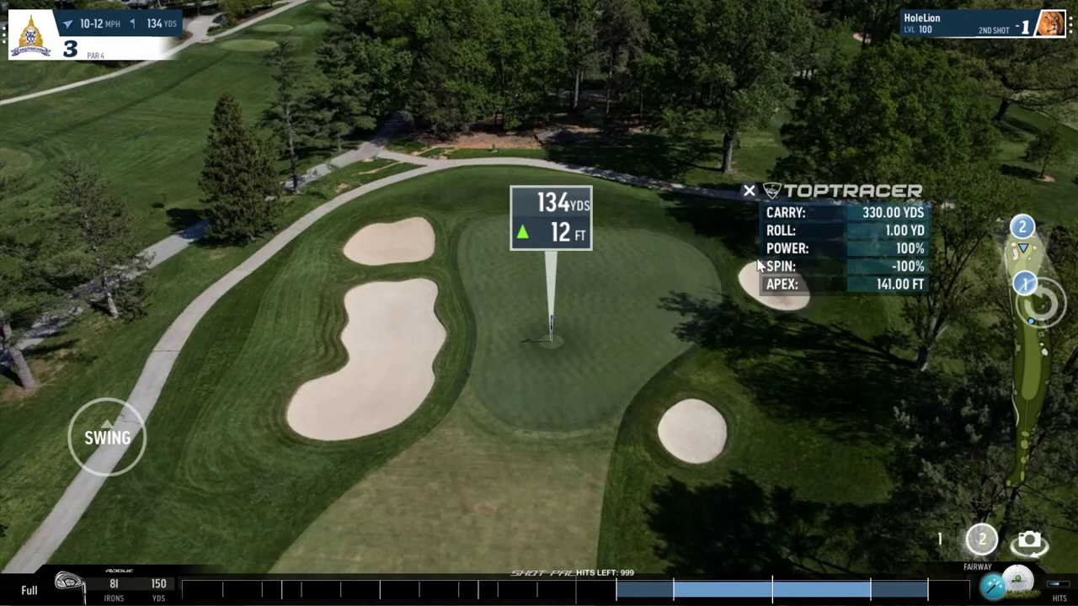
click(1031, 545)
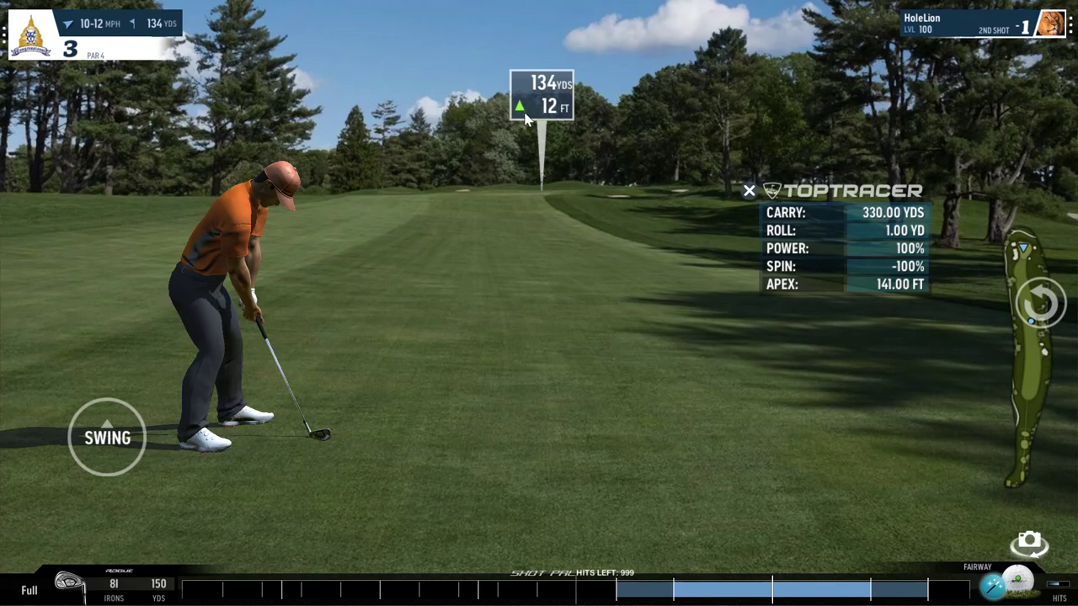
click(1031, 545)
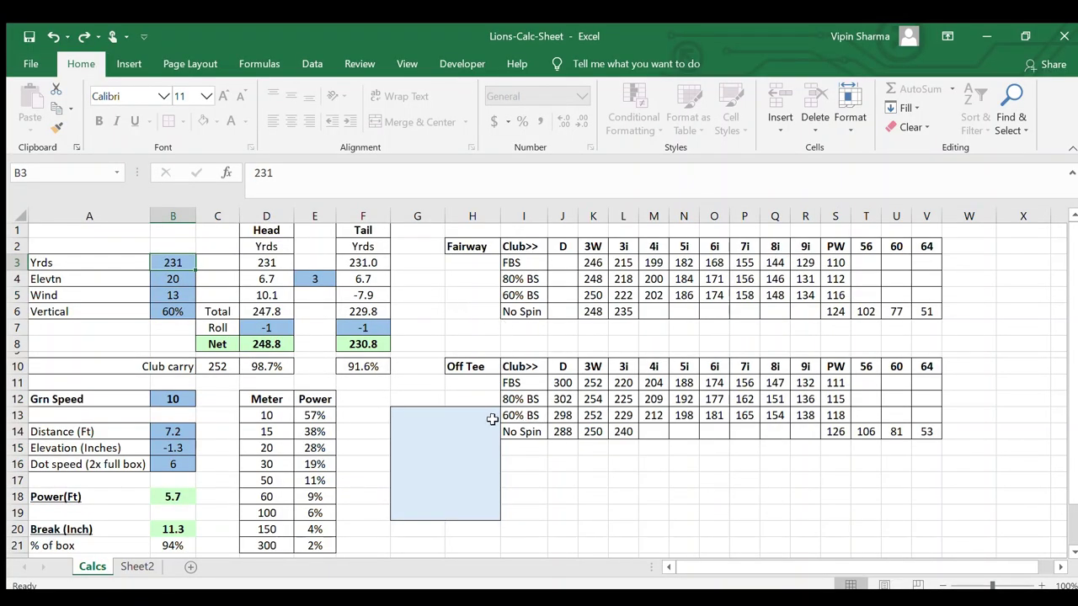
Enter 134 yards, elevation 12, wind 11 and vertical 35% into B3:B6
text(13)
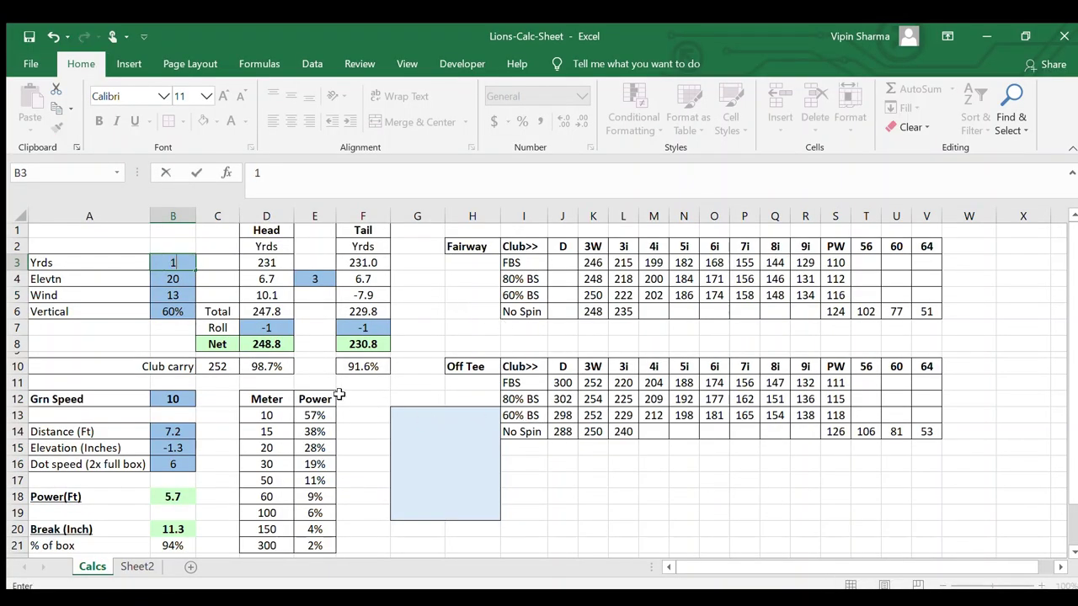
text(4)
key(Return)
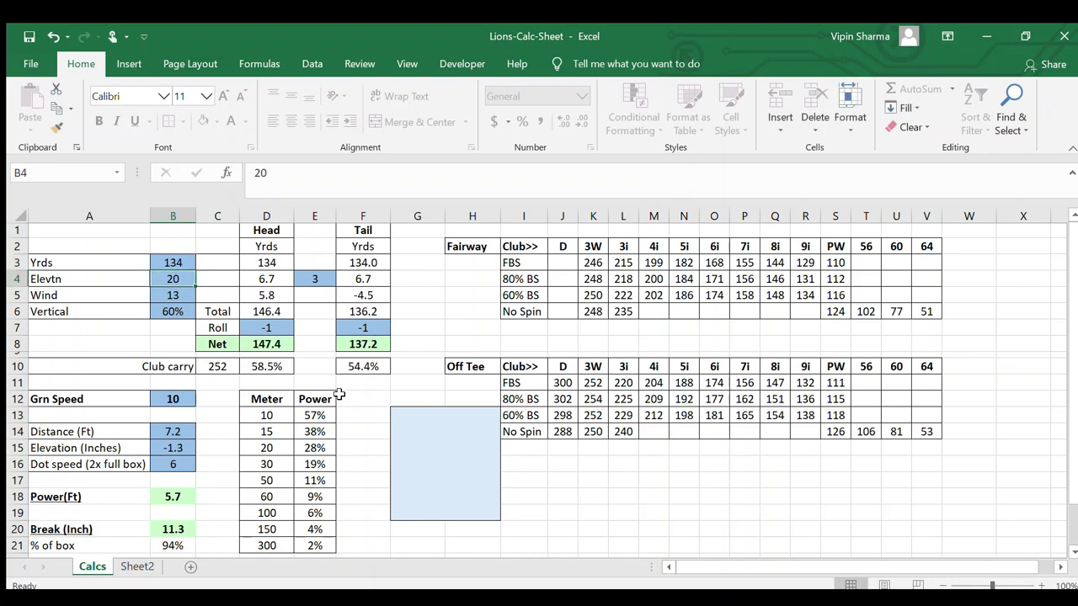
text(12)
key(Return)
text(11)
key(Return)
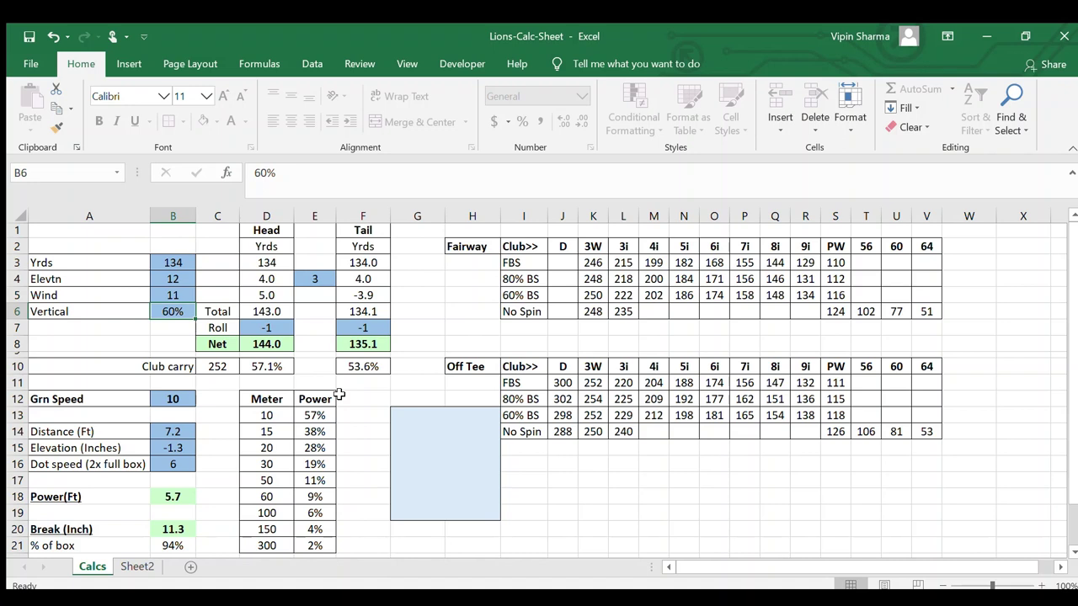
text(35)
key(Return)
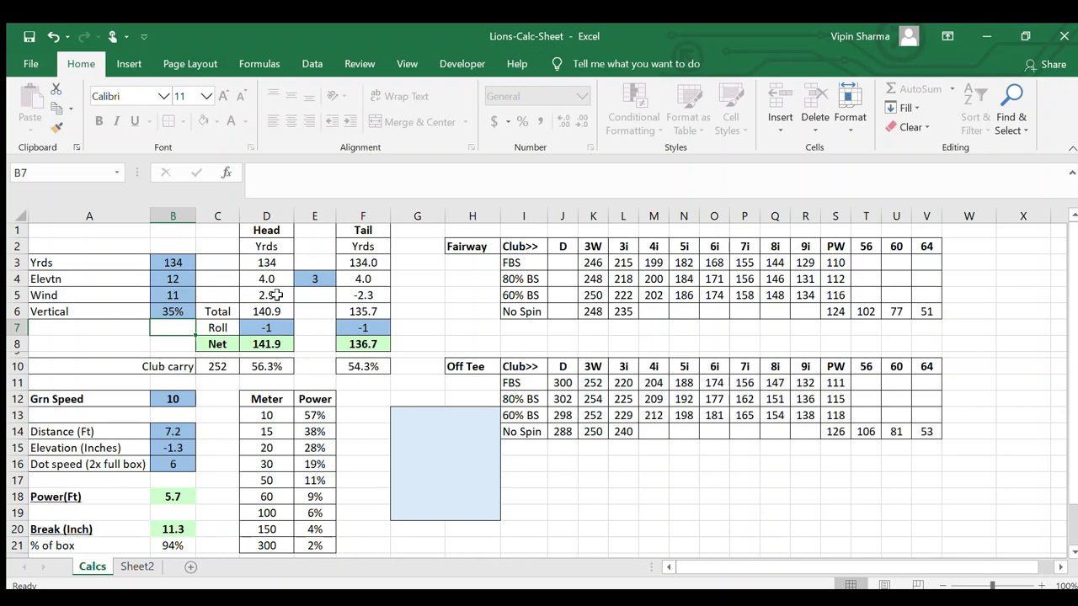
Set the tail roll in F7 to 2, giving a tail net of 133.7
click(370, 311)
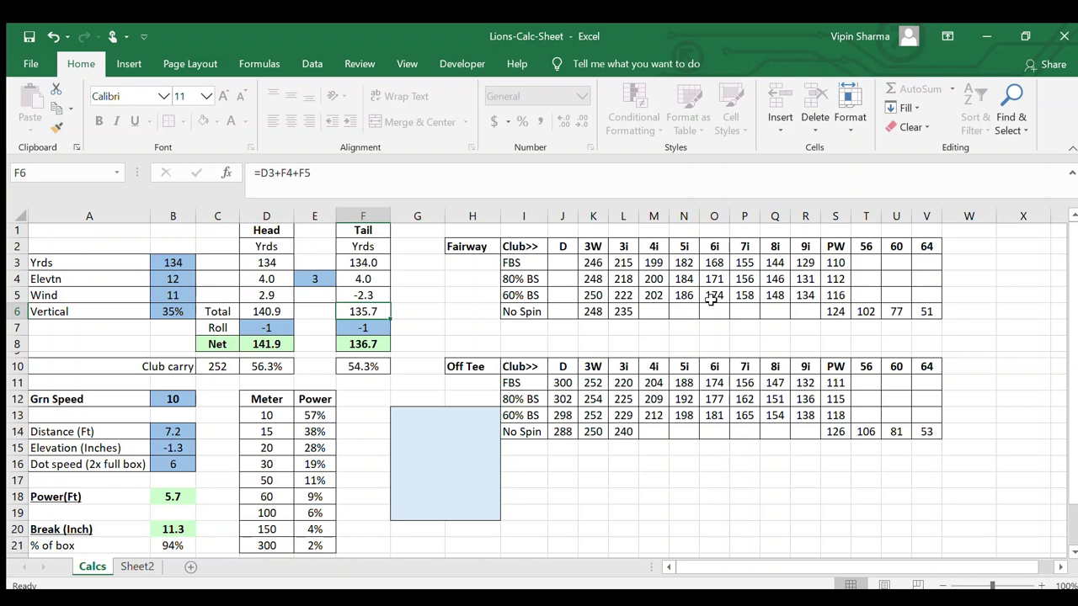
click(370, 332)
text(2)
key(Return)
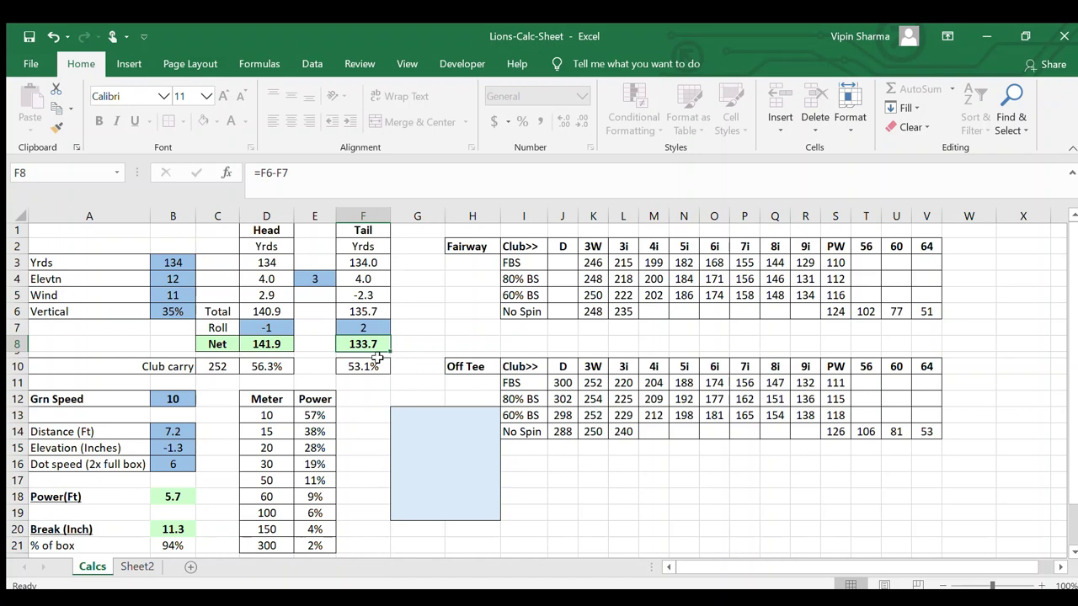
Check the club carry, tail roll and tail net formula against the 9i 60% BS carry of 134
click(227, 366)
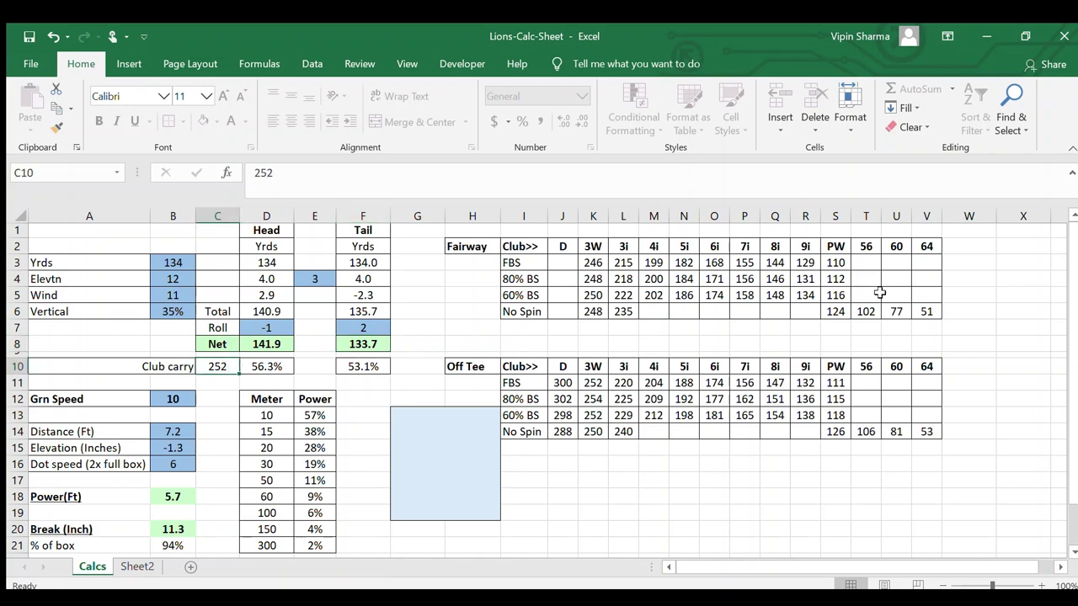
click(374, 328)
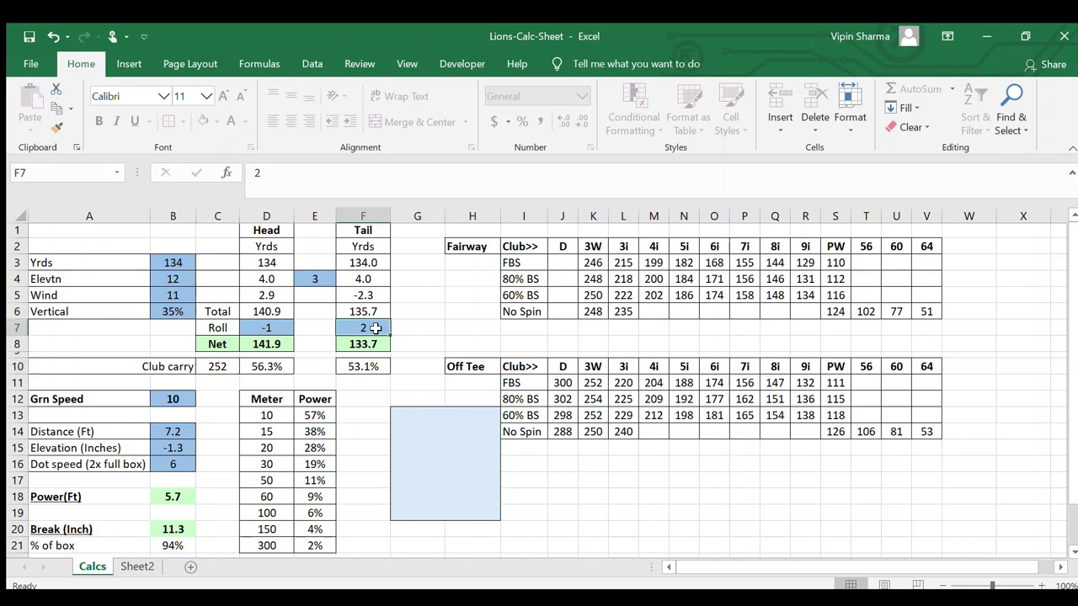
click(809, 295)
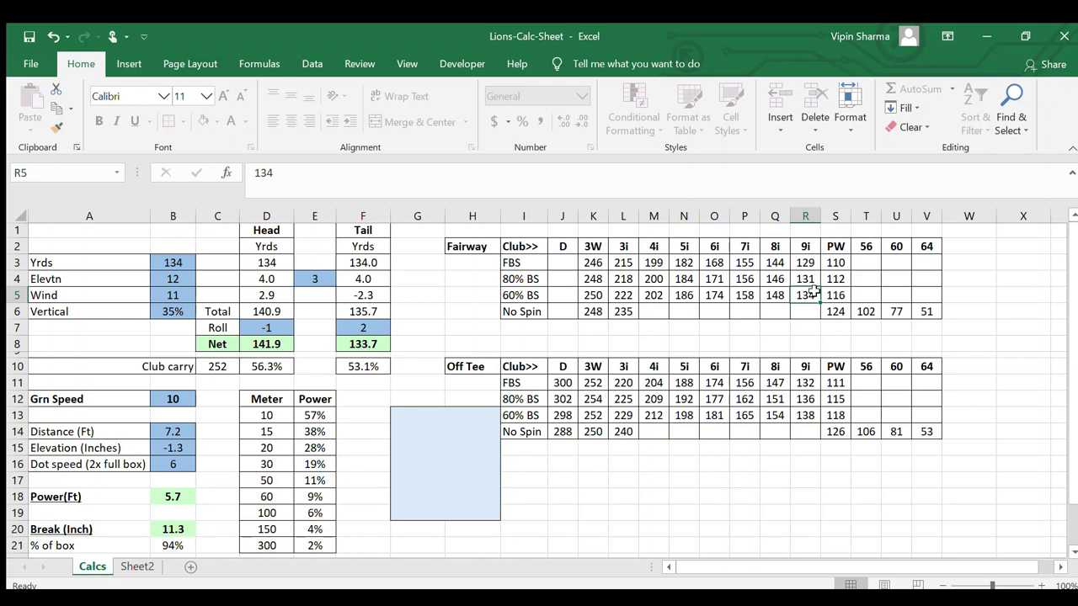
click(521, 294)
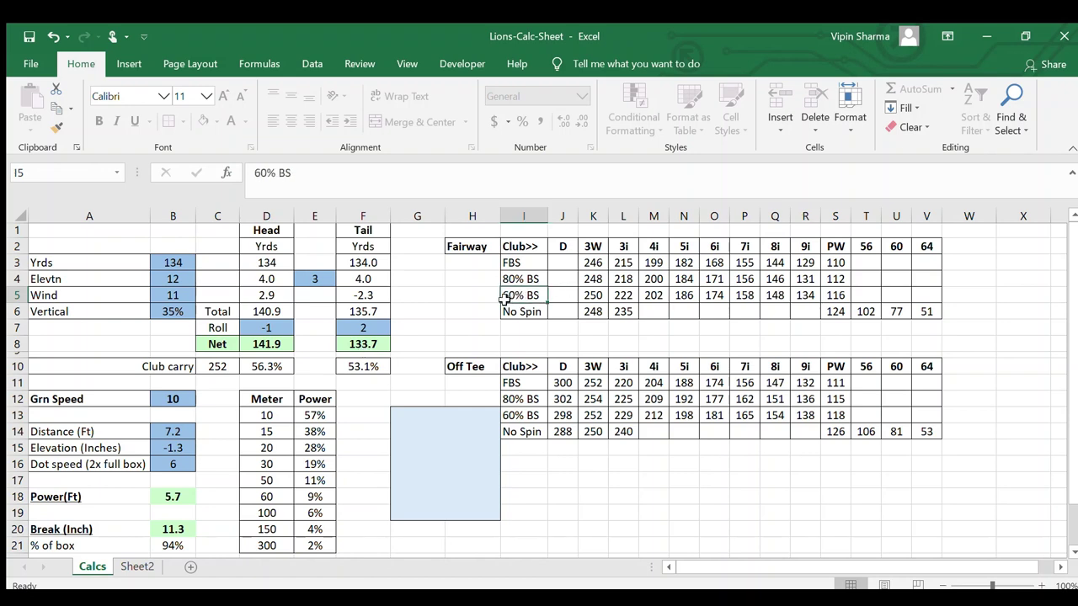
click(370, 342)
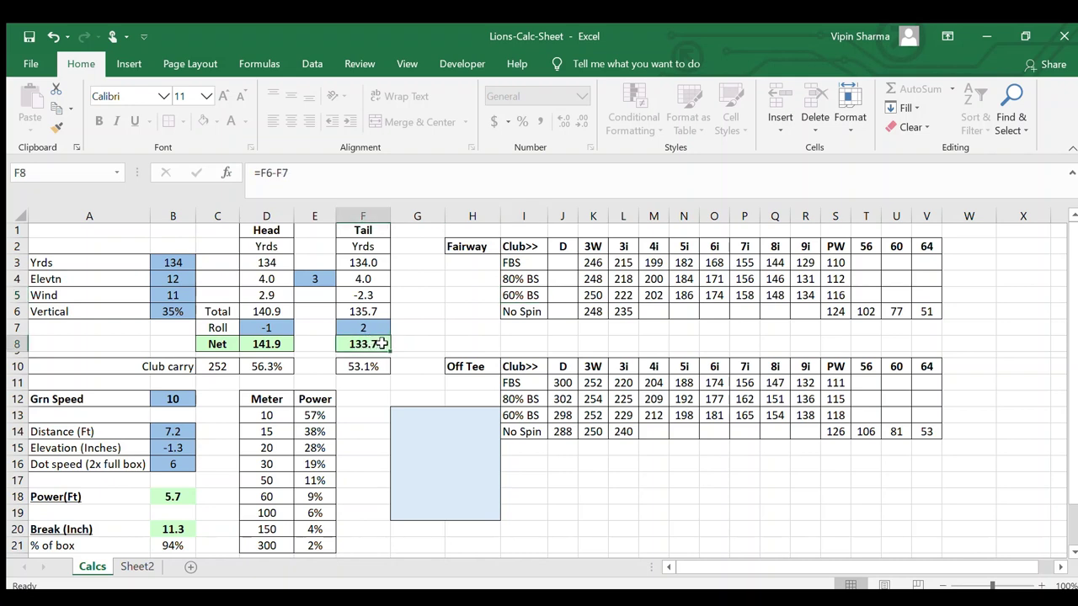
click(814, 294)
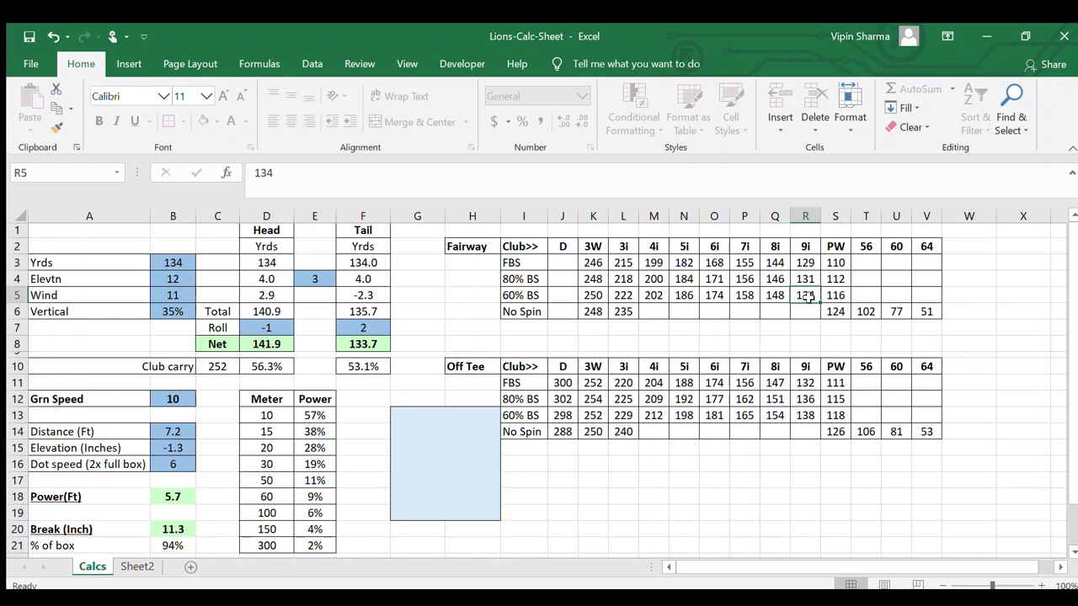
Replace the club carry of 252 in C10 with 134
click(204, 378)
click(211, 366)
text(124)
key(Return)
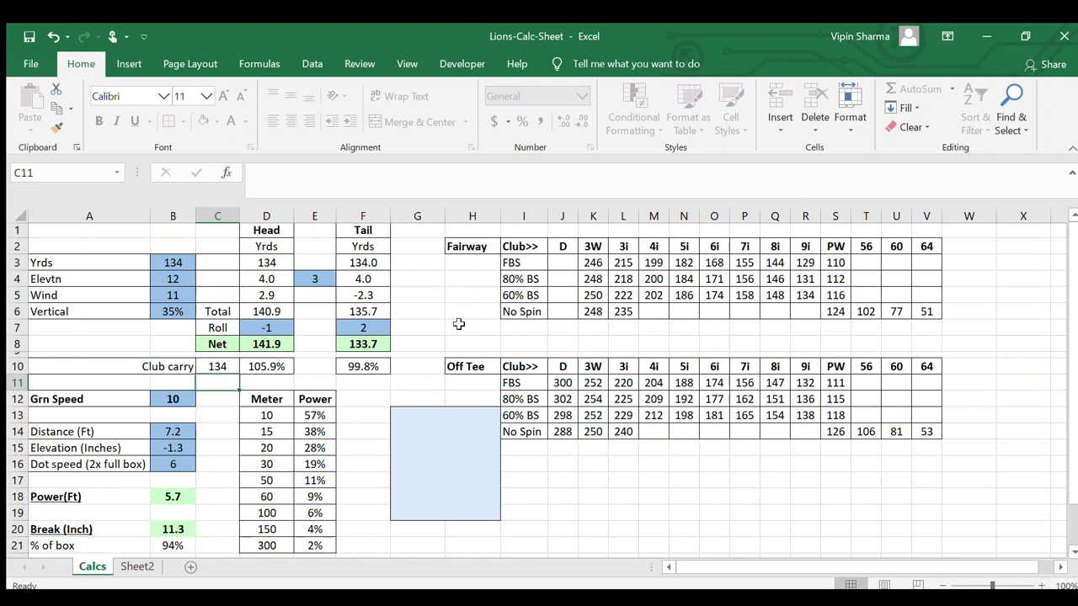
Look up the 8i FBS carry and set the club carry in C10 to 144
click(786, 262)
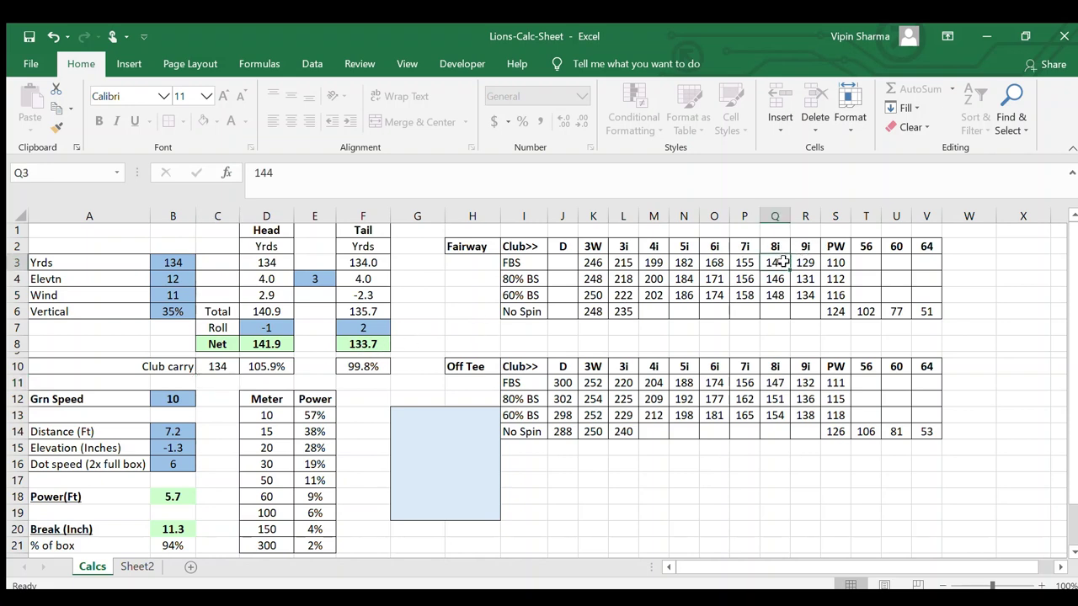
click(211, 368)
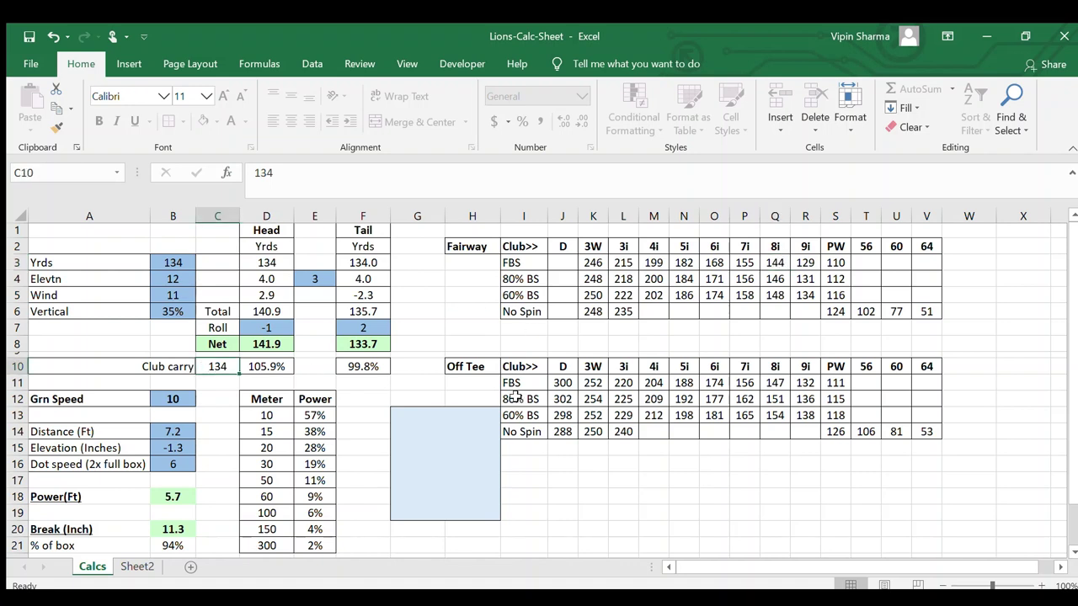
text(144)
key(Return)
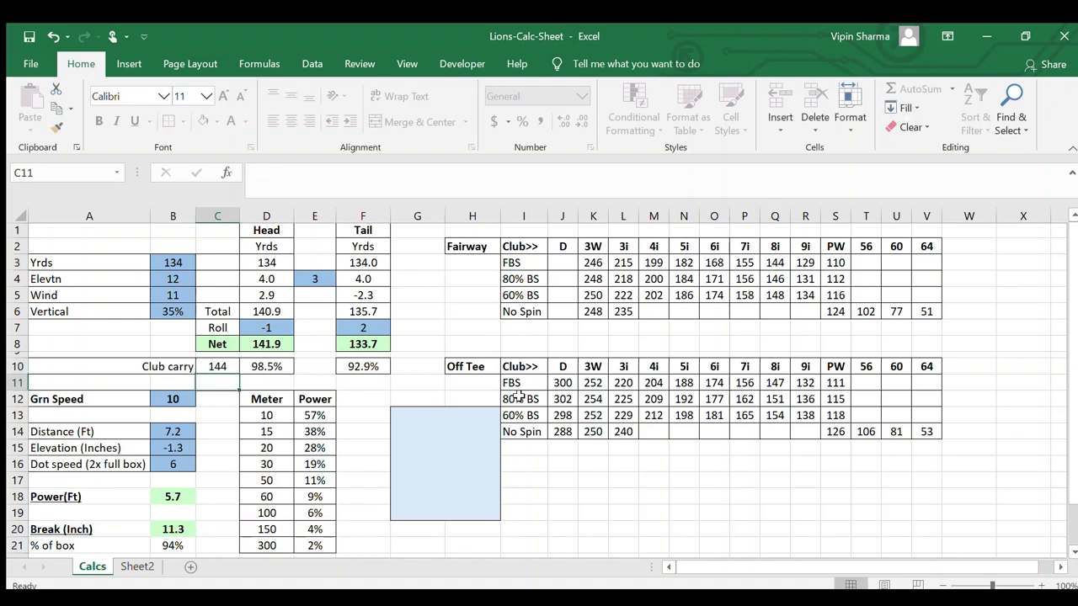
Clear the tail roll in F7, giving a tail net of 135.7 and 94.3% power
click(360, 367)
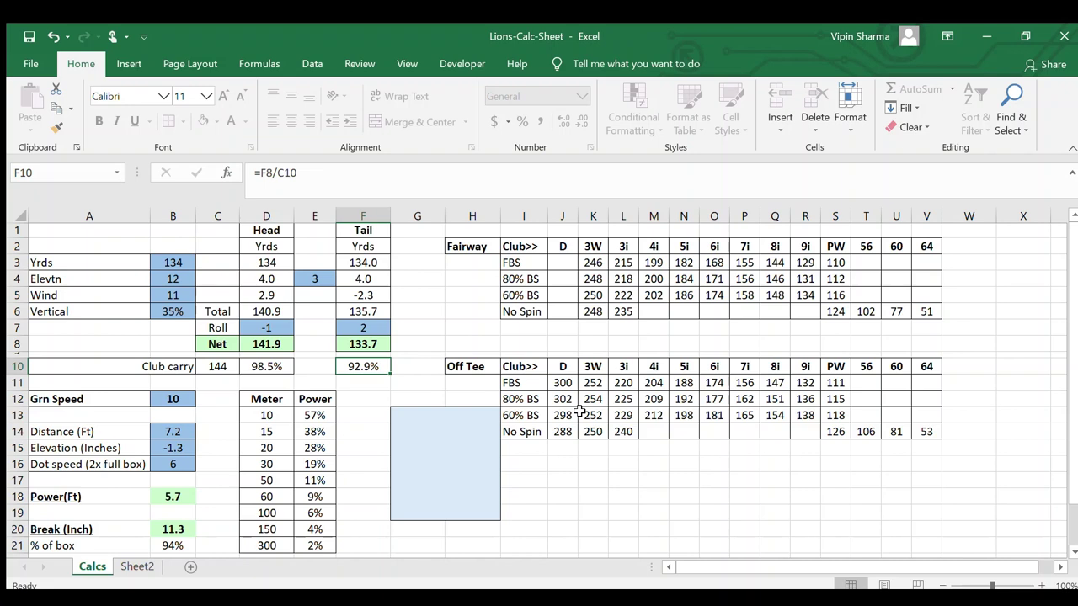
click(367, 328)
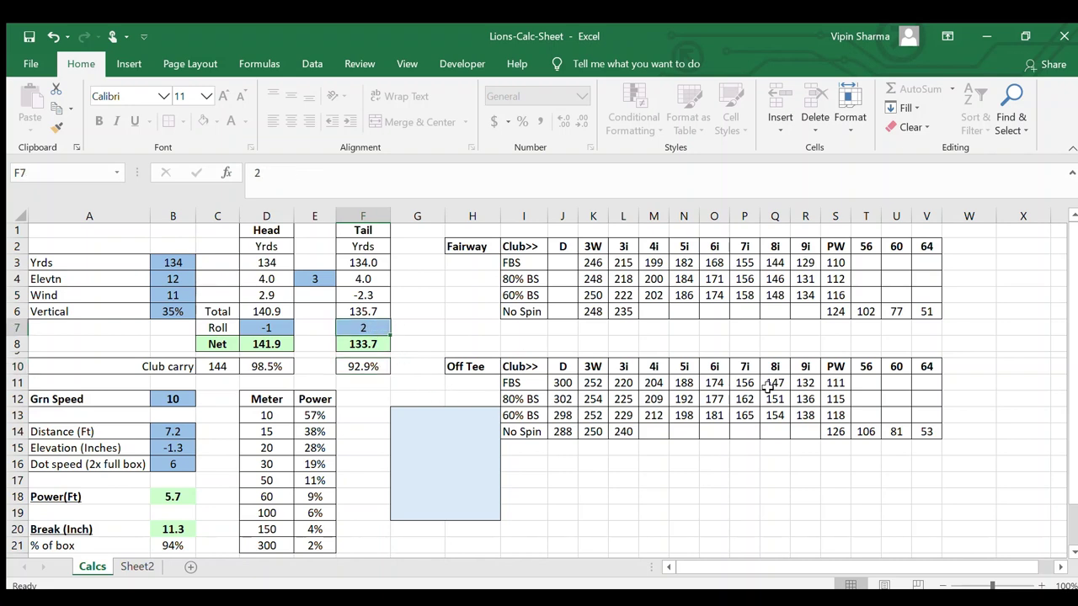
key(Delete)
Select the 9 iron (135 yds), add extra backspin, and aim left of the pin
click(809, 296)
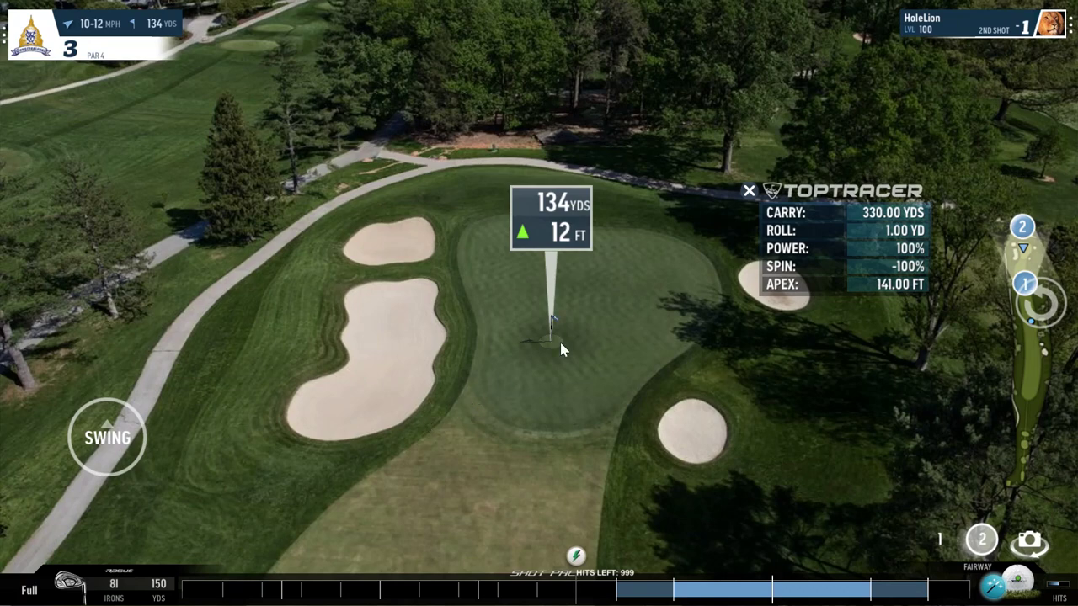
key(Down)
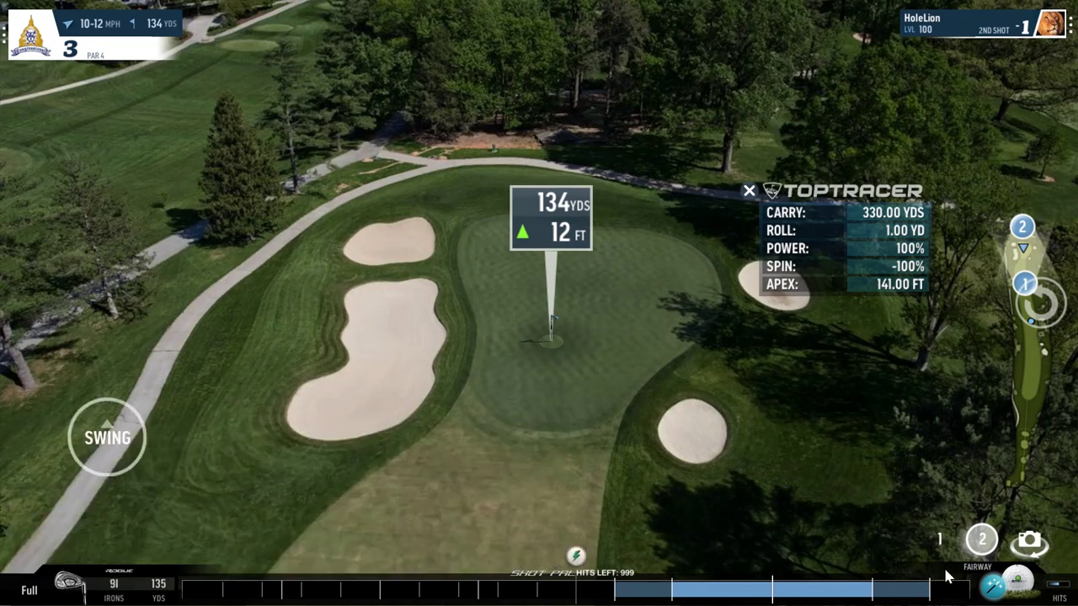
click(1017, 580)
drag(992, 532, 997, 555)
click(640, 501)
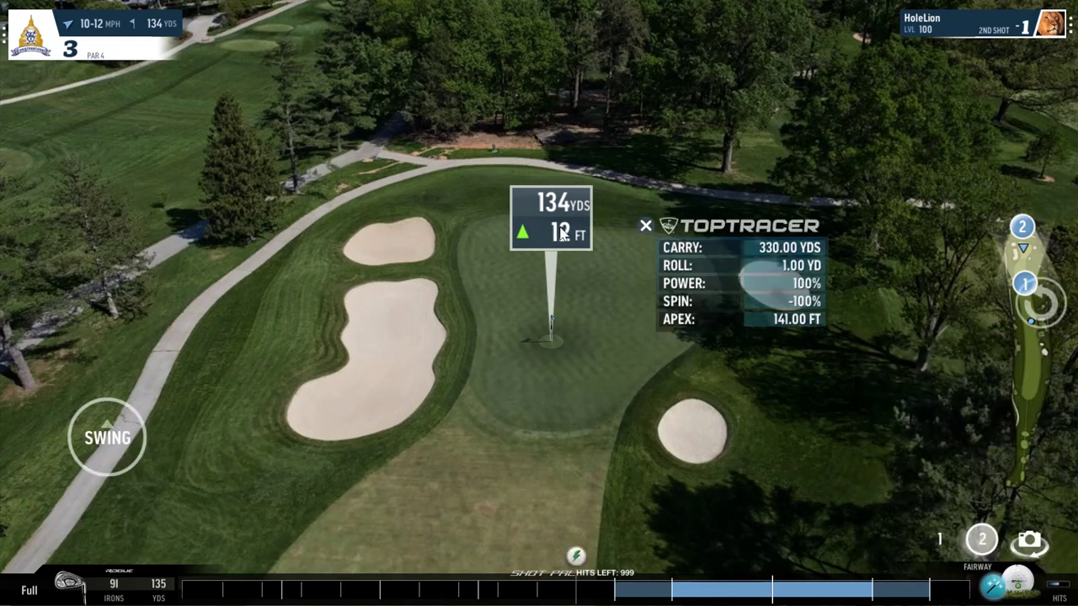
drag(561, 235, 511, 238)
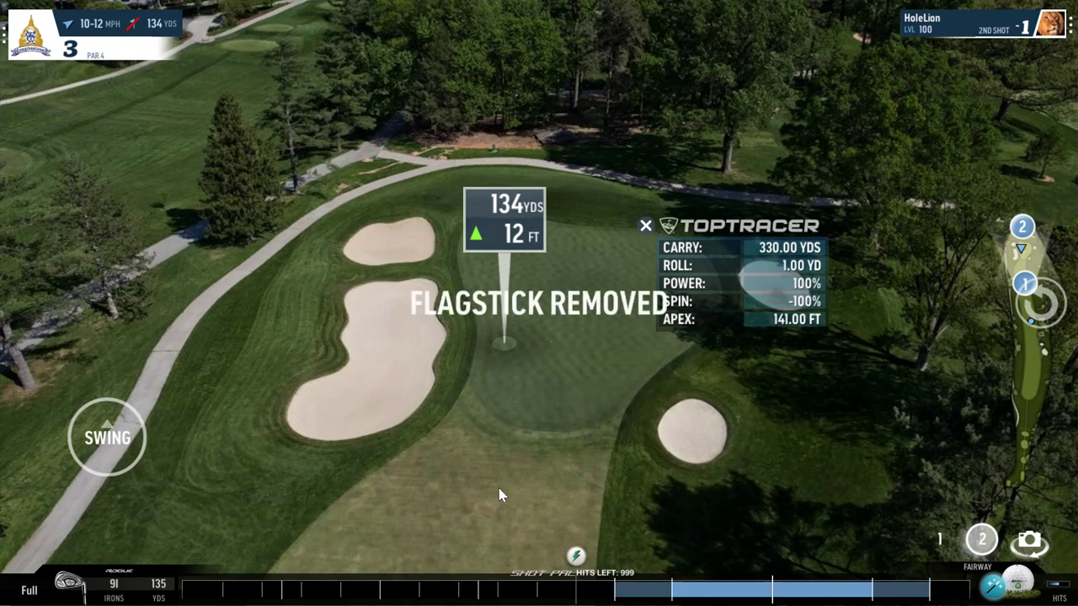